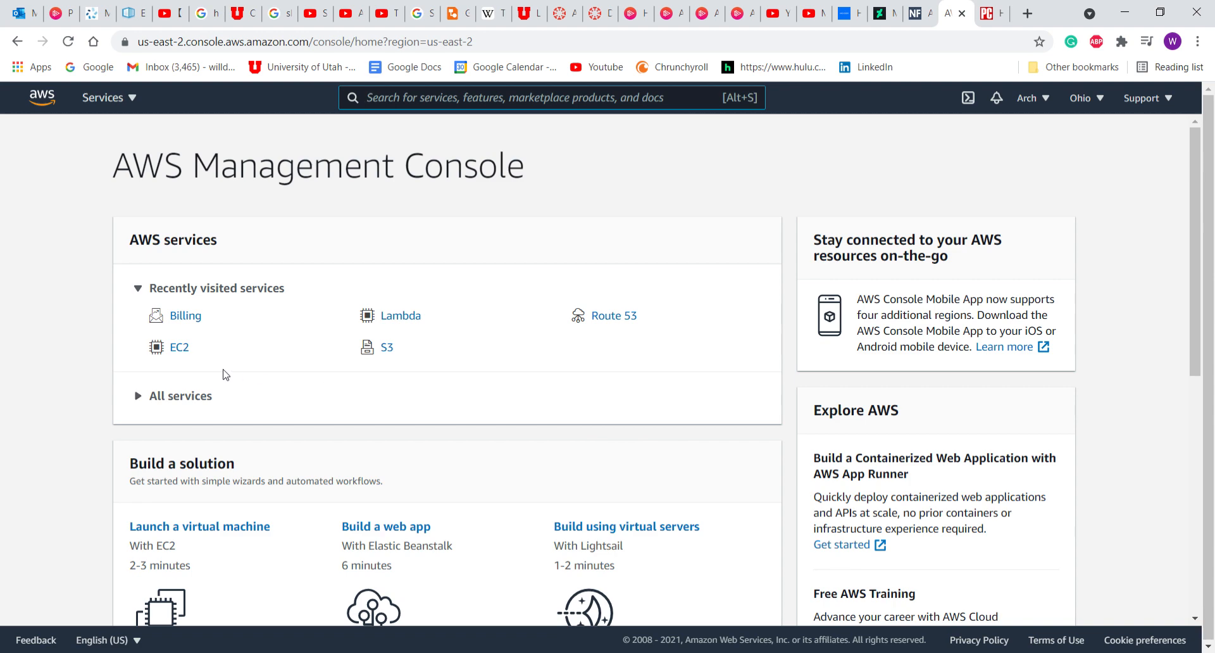
# Go from EC2's running Instances list into the Launch instances wizard.
pyautogui.click(175, 352)
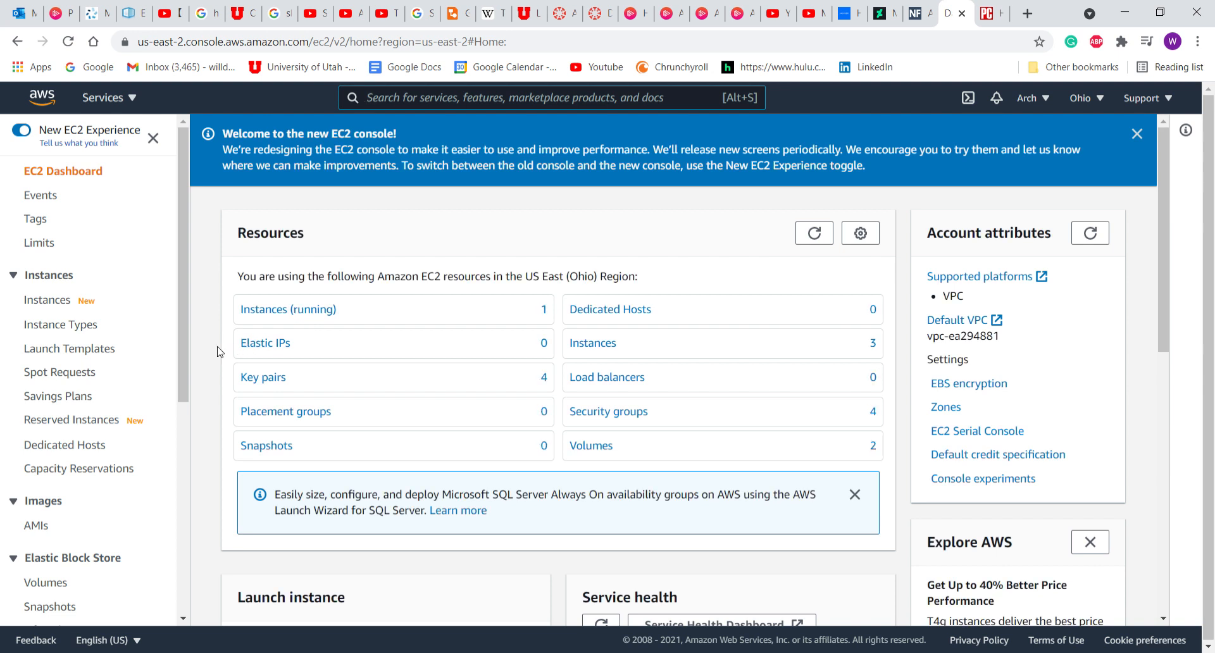
pyautogui.click(284, 308)
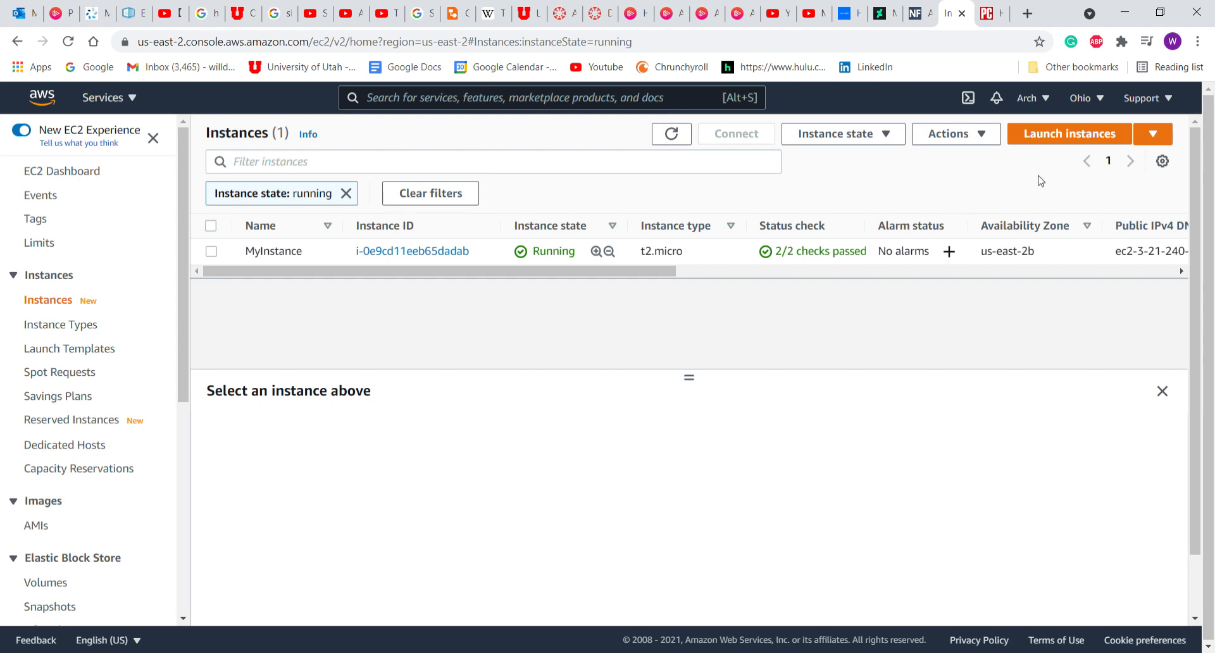
pyautogui.click(1053, 139)
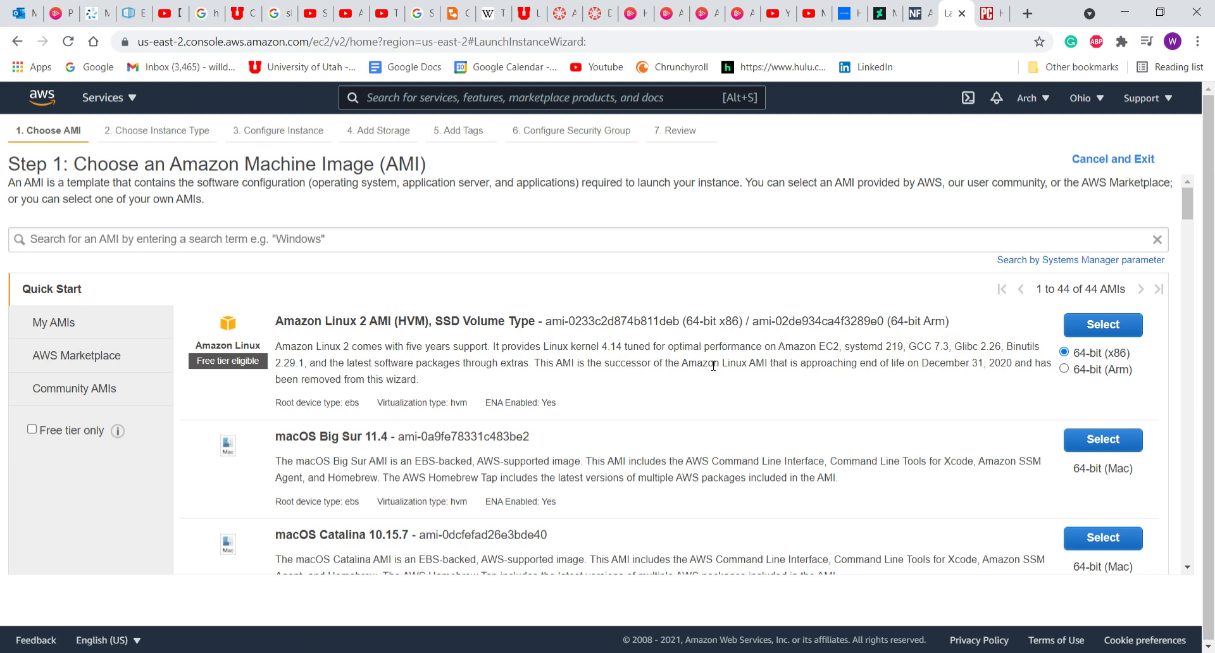
# Choose the Ubuntu Server 20.04 LTS AMI and keep the t2.micro instance type.
pyautogui.scroll(-3, 713, 365)
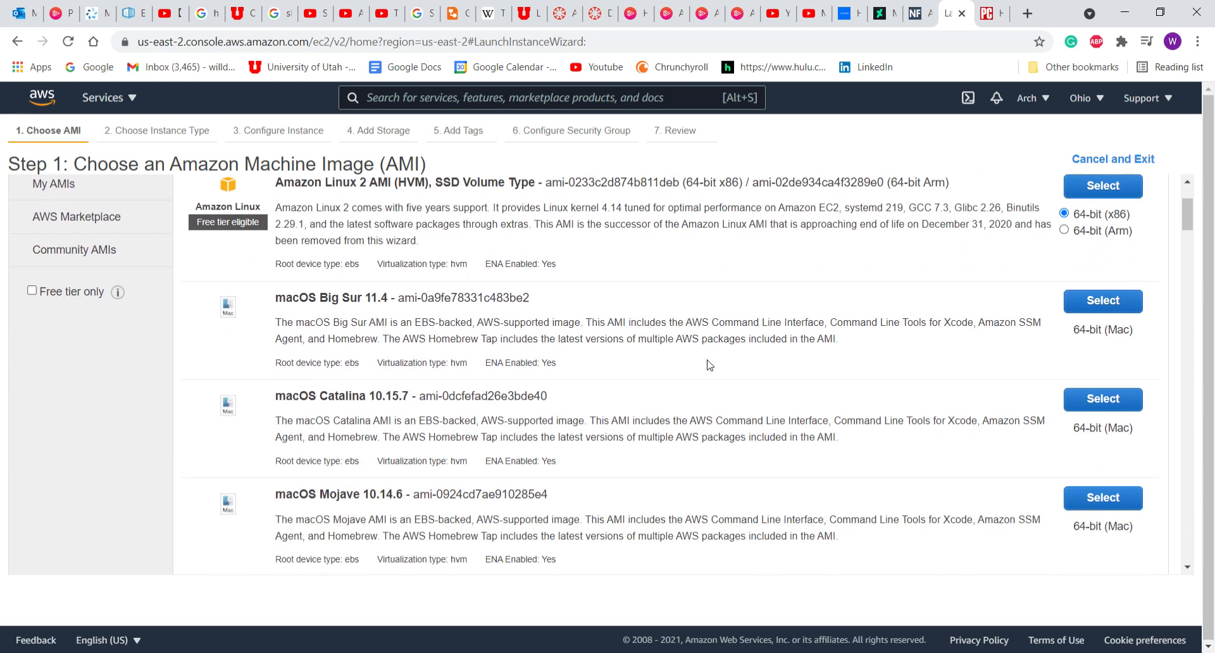
pyautogui.scroll(-5, 710, 365)
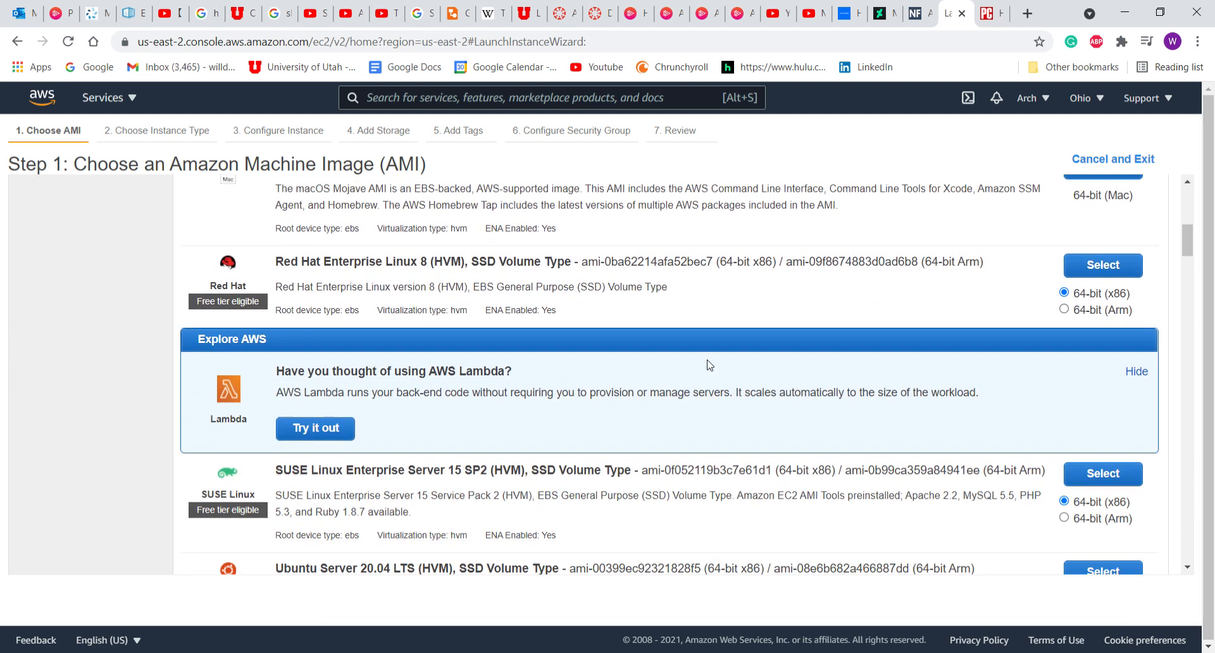
pyautogui.scroll(-5, 710, 365)
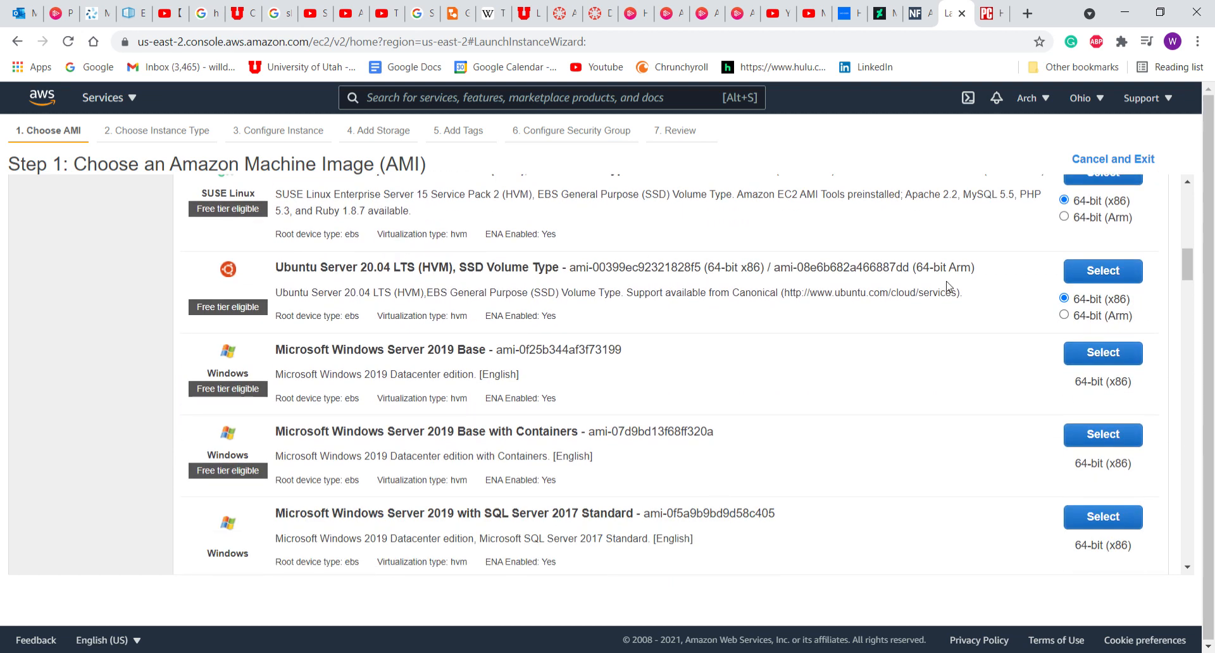
pyautogui.click(1091, 271)
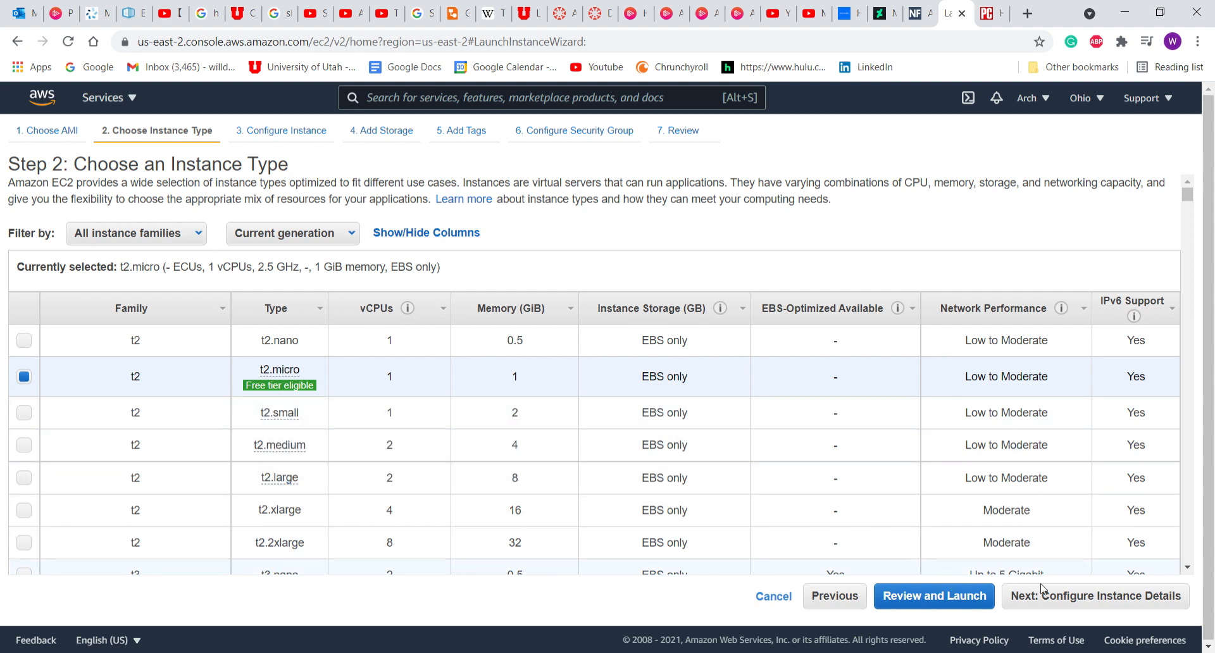
pyautogui.click(1059, 608)
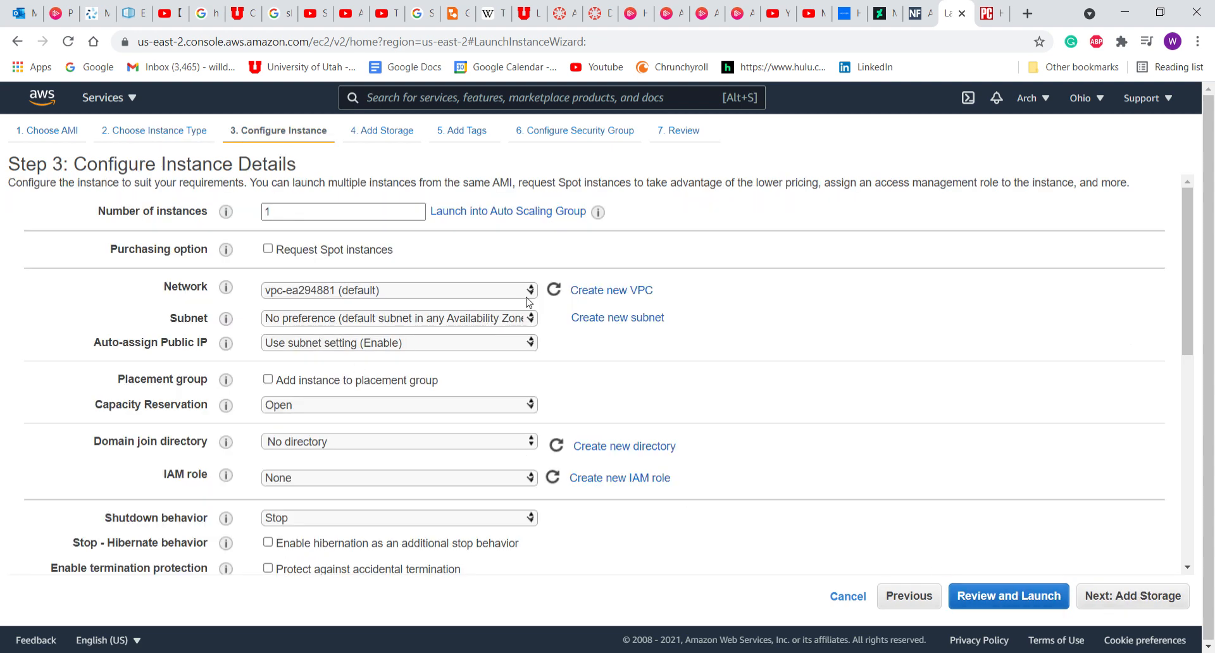
# Accept default details, 8 GiB storage, no tags and the SSH port 22 security group, then launch.
pyautogui.click(1138, 593)
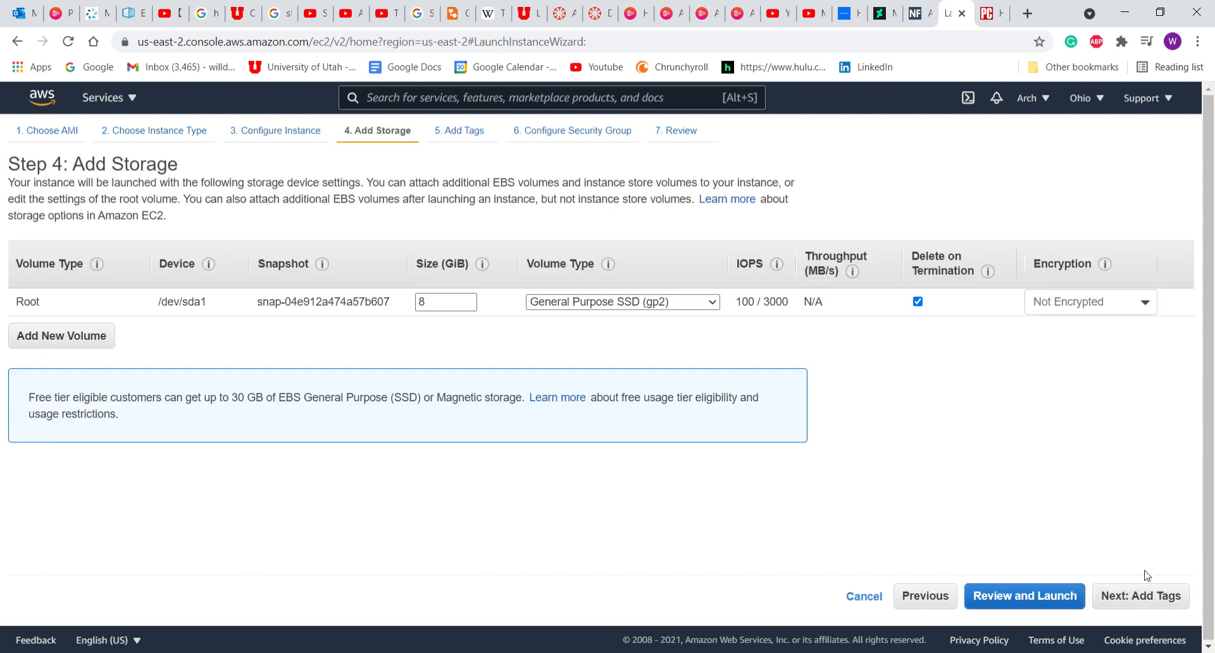
pyautogui.click(1140, 598)
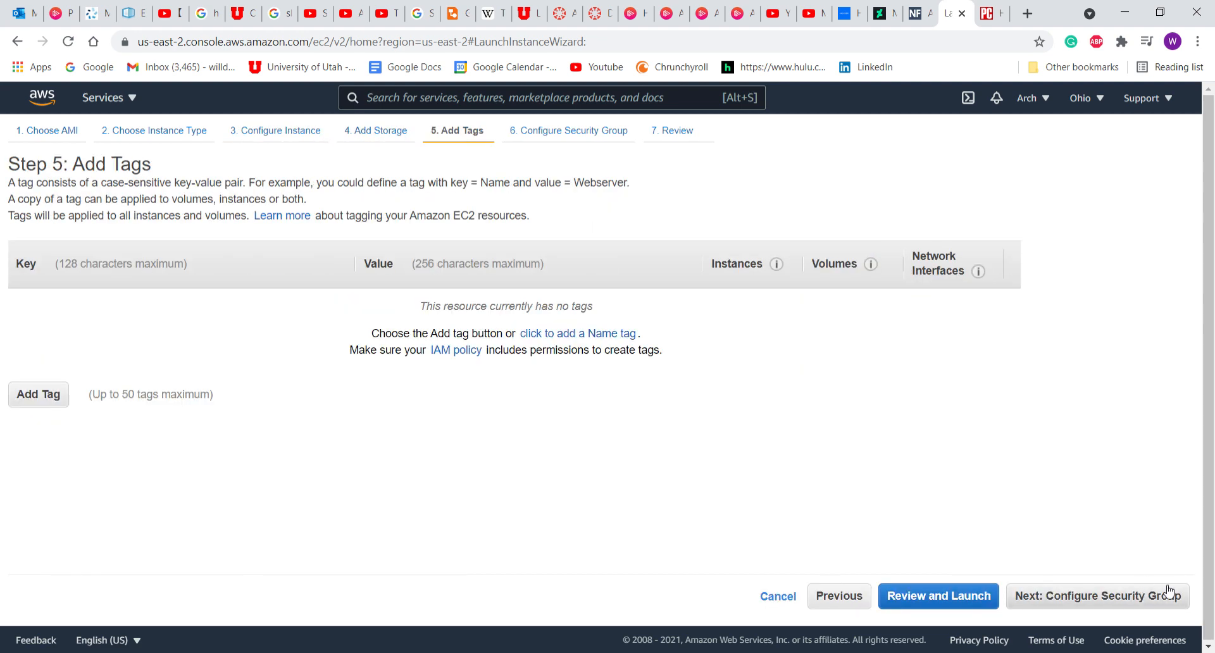
pyautogui.click(1028, 598)
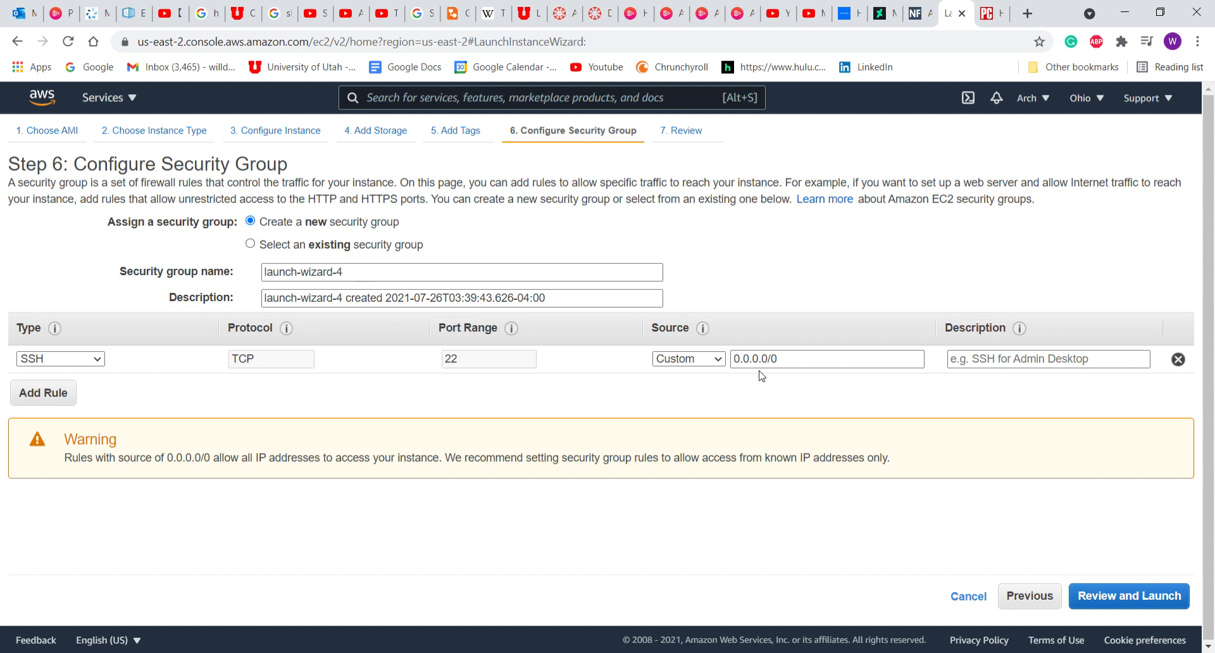
pyautogui.click(1142, 597)
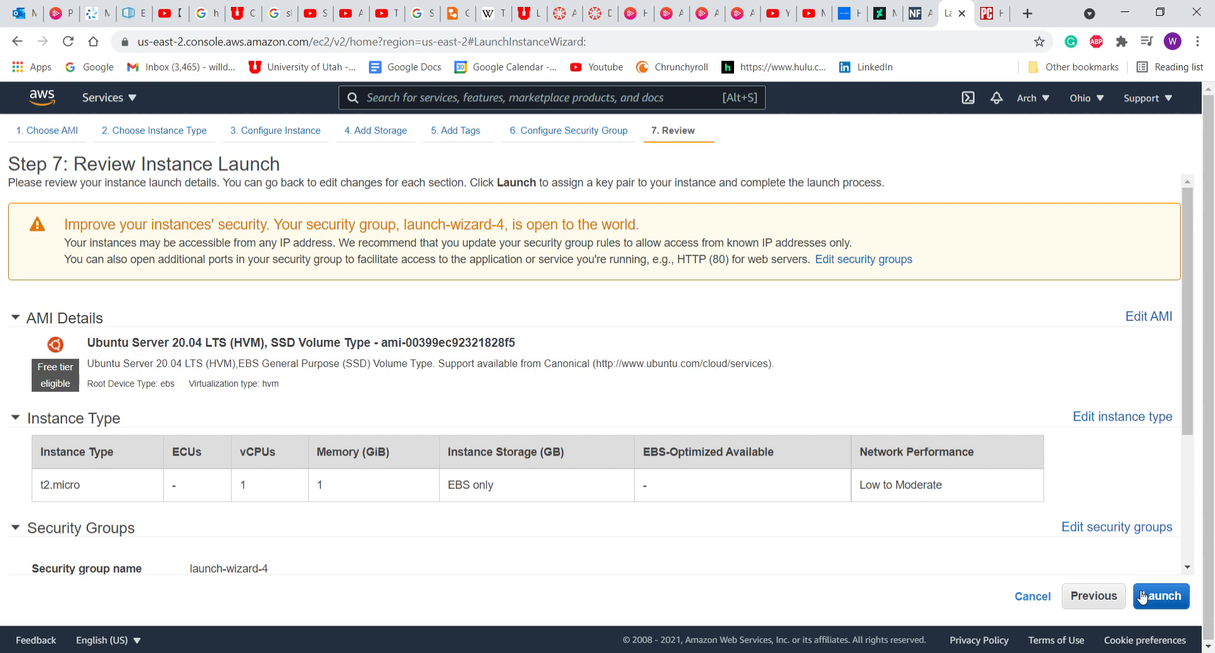
pyautogui.click(1163, 598)
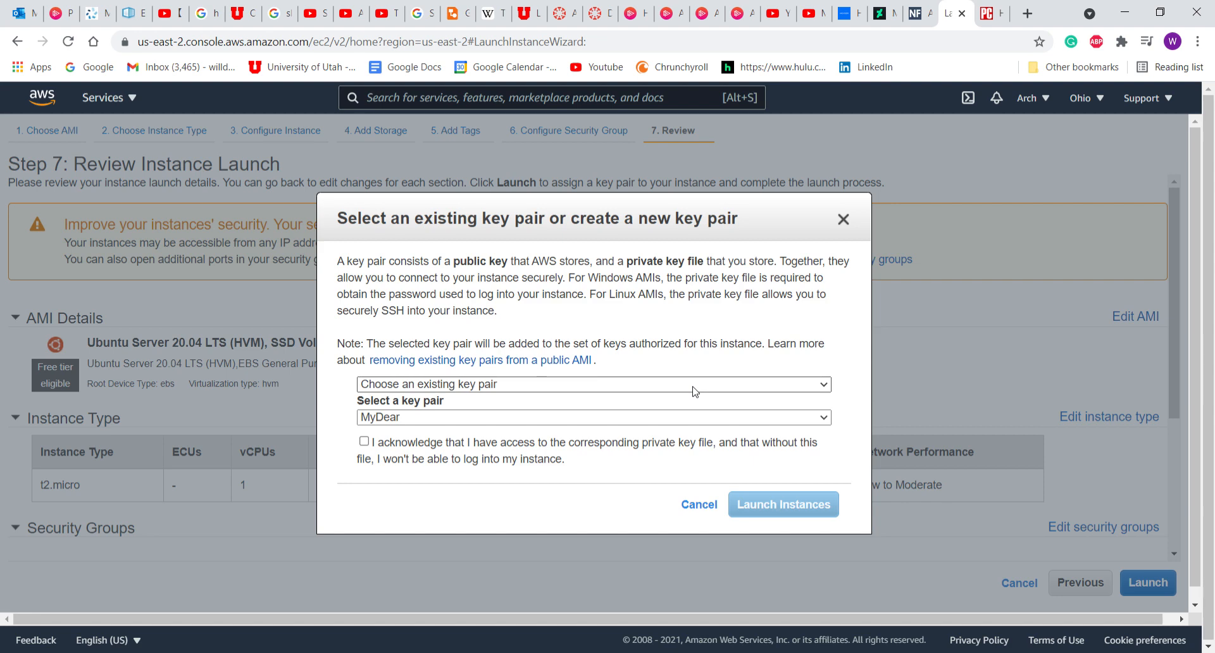
# Create and download new key pair MyPair2 as MyPair2.pem and launch the instance with it.
pyautogui.click(586, 424)
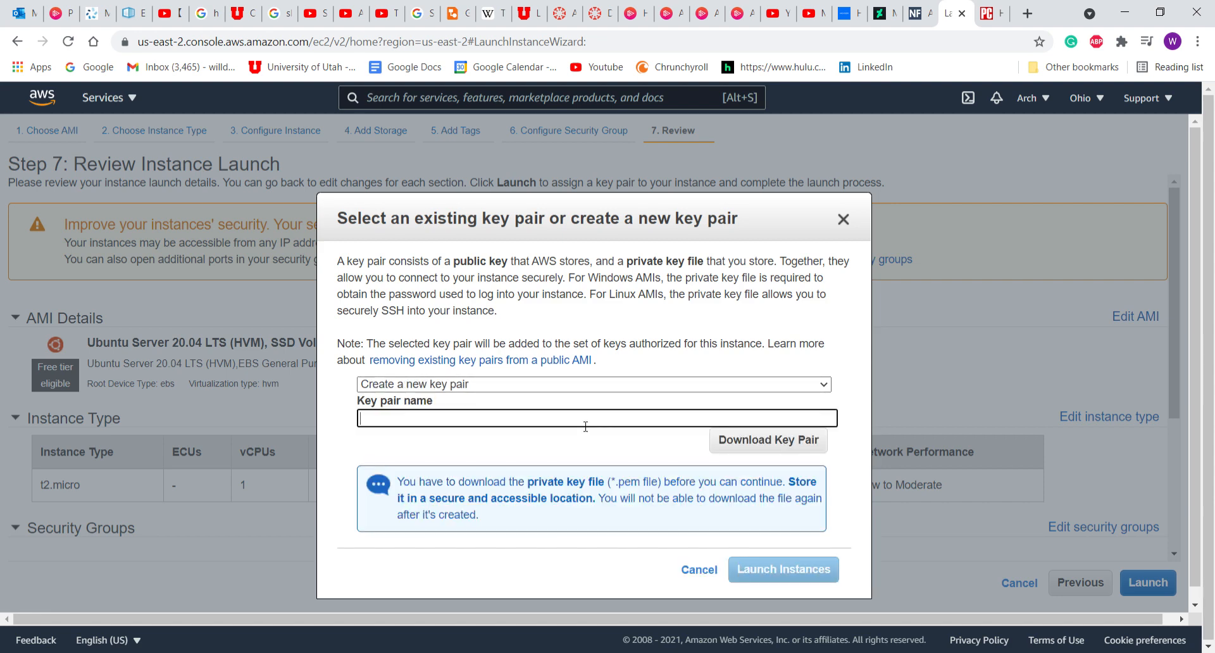
pyautogui.write('MyPair2')
pyautogui.click(732, 446)
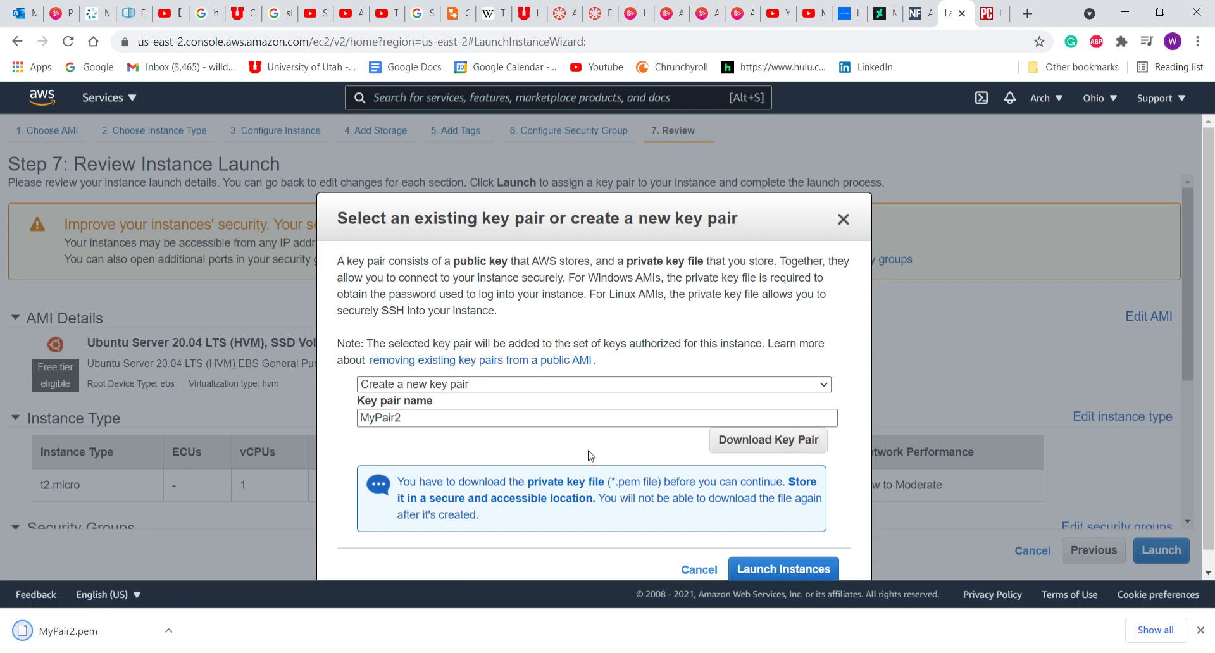
pyautogui.click(778, 569)
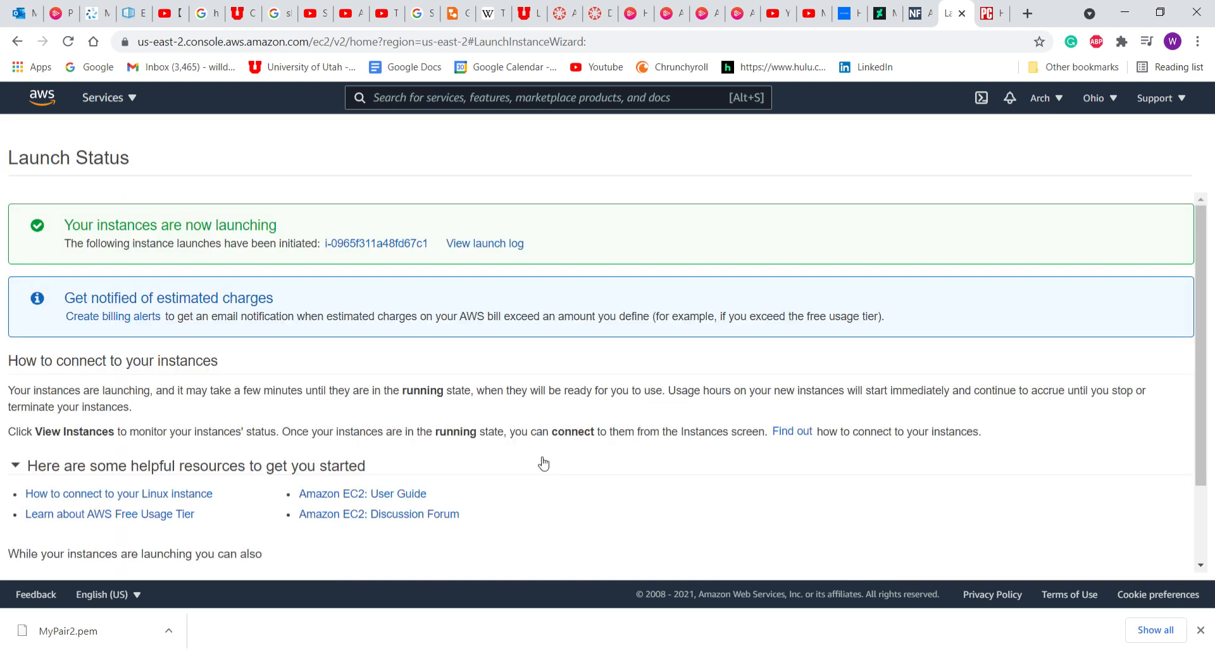
# In the instances list, rename the new instance to DemoInstance.
pyautogui.scroll(-2, 542, 464)
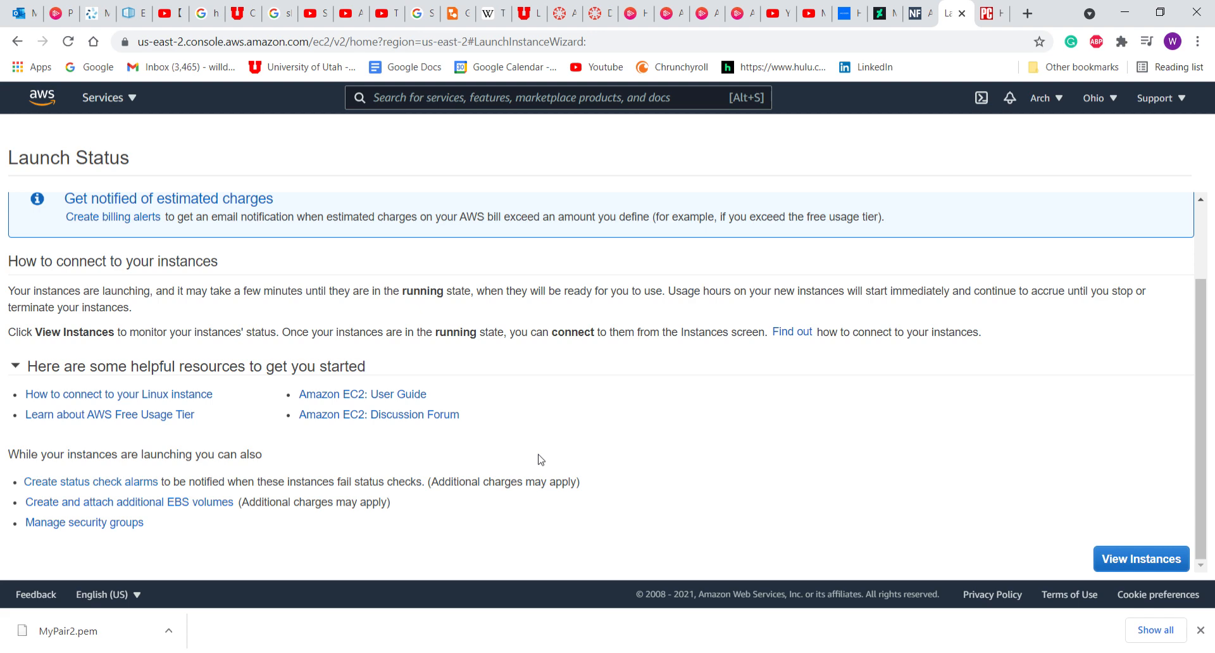
pyautogui.click(1142, 556)
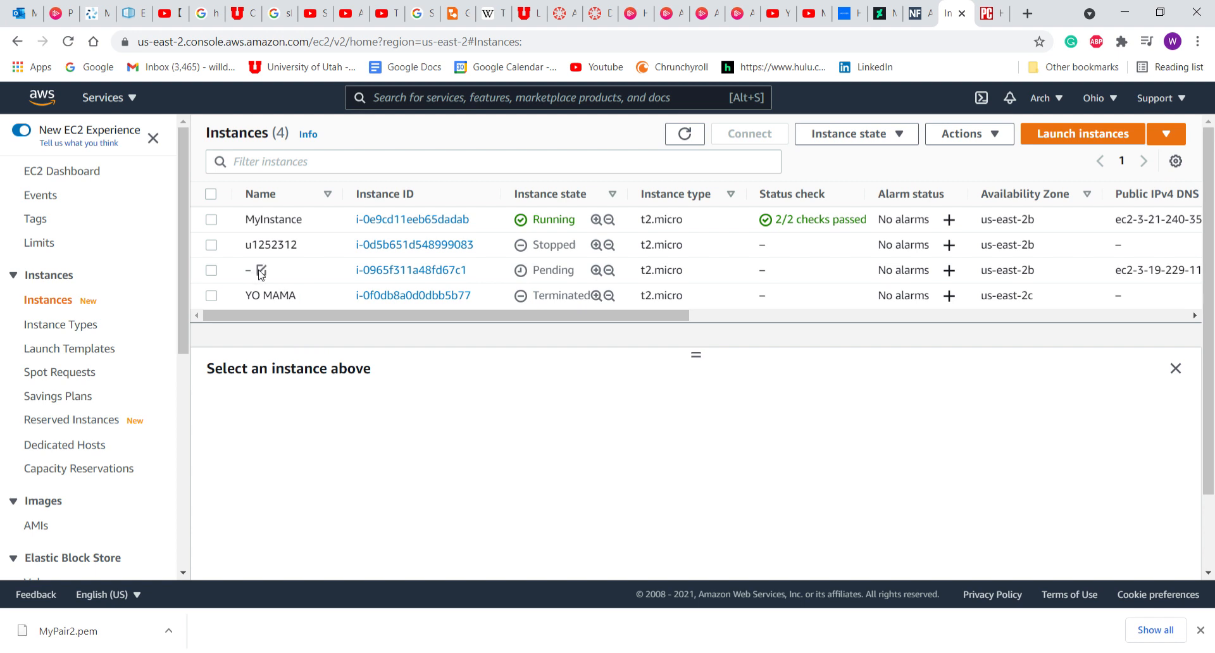
pyautogui.click(261, 271)
pyautogui.click(322, 295)
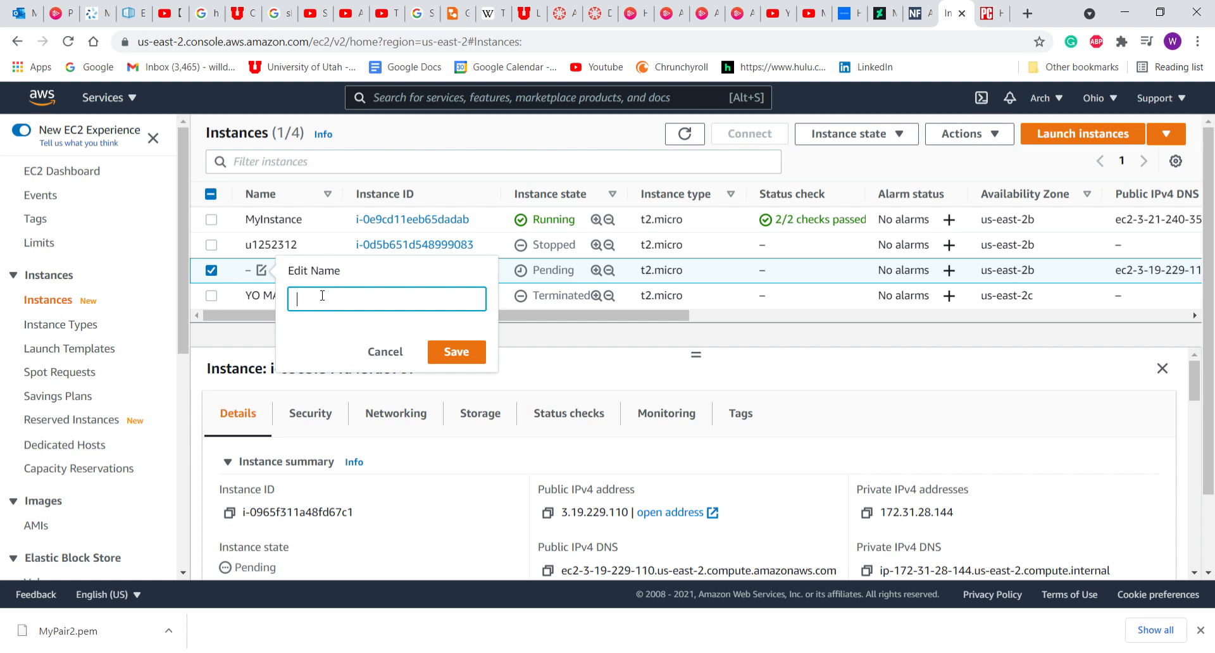
pyautogui.write('Elm')
pyautogui.press('BackSpace')
pyautogui.press('BackSpace')
pyautogui.press('BackSpace')
pyautogui.write('DemoInstance')
pyautogui.click(441, 352)
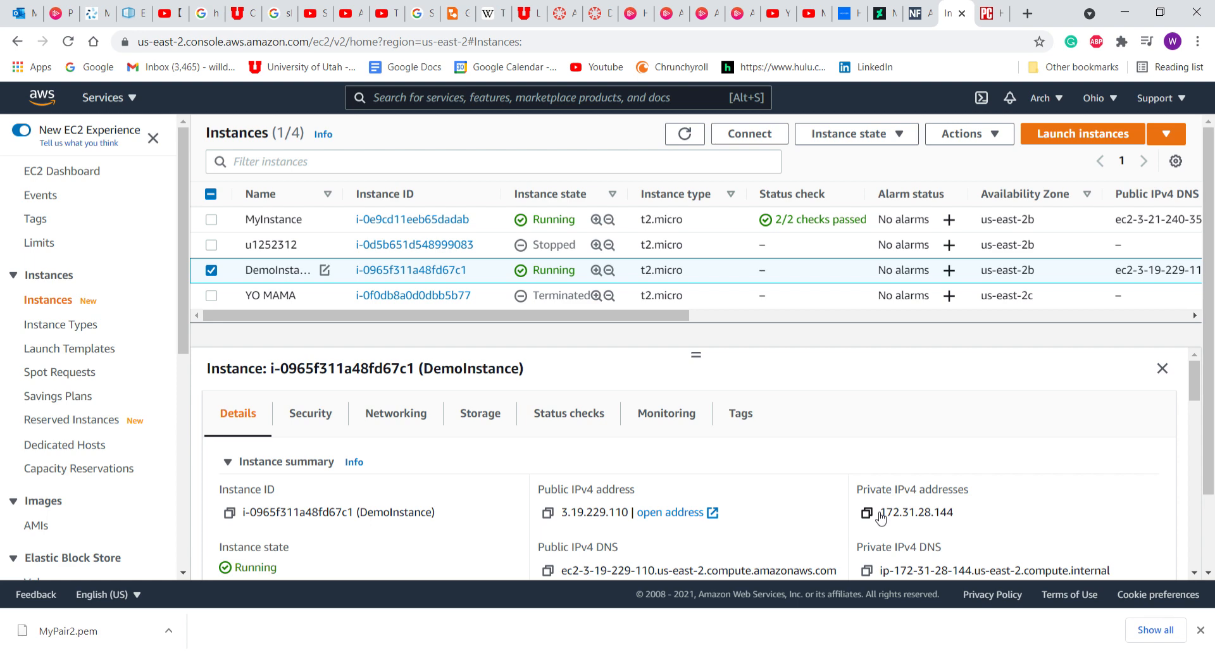
pyautogui.scroll(-2, 880, 517)
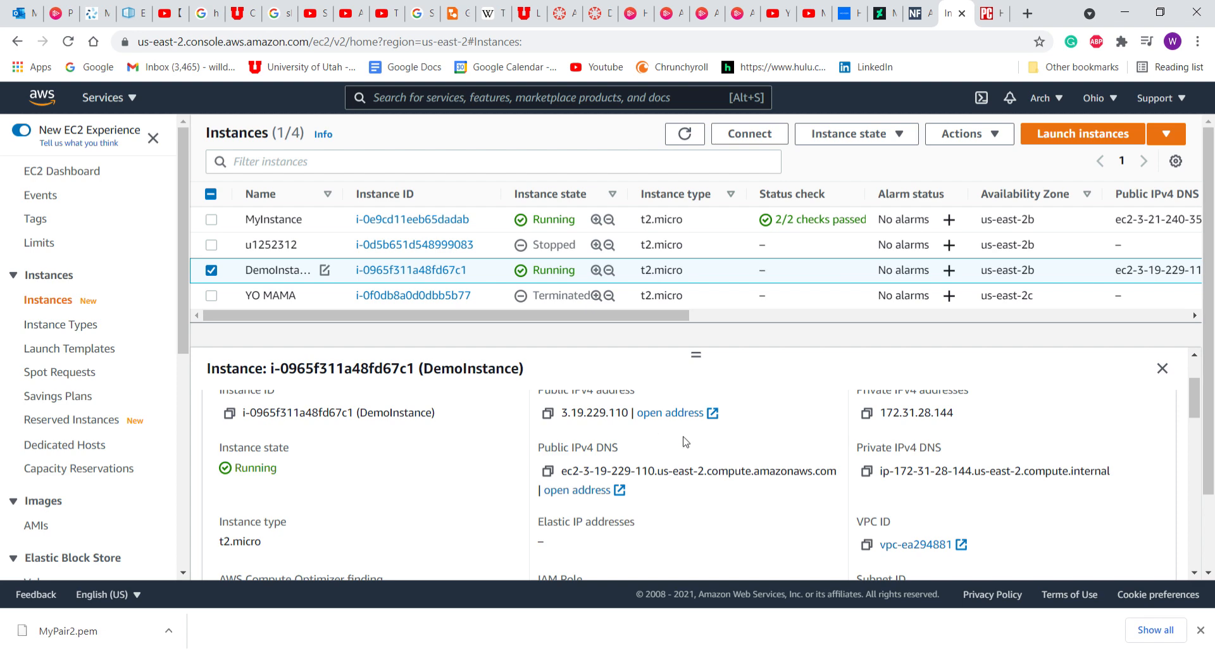
# Show DemoInstance's Connect page with the SSH client instructions.
pyautogui.click(771, 142)
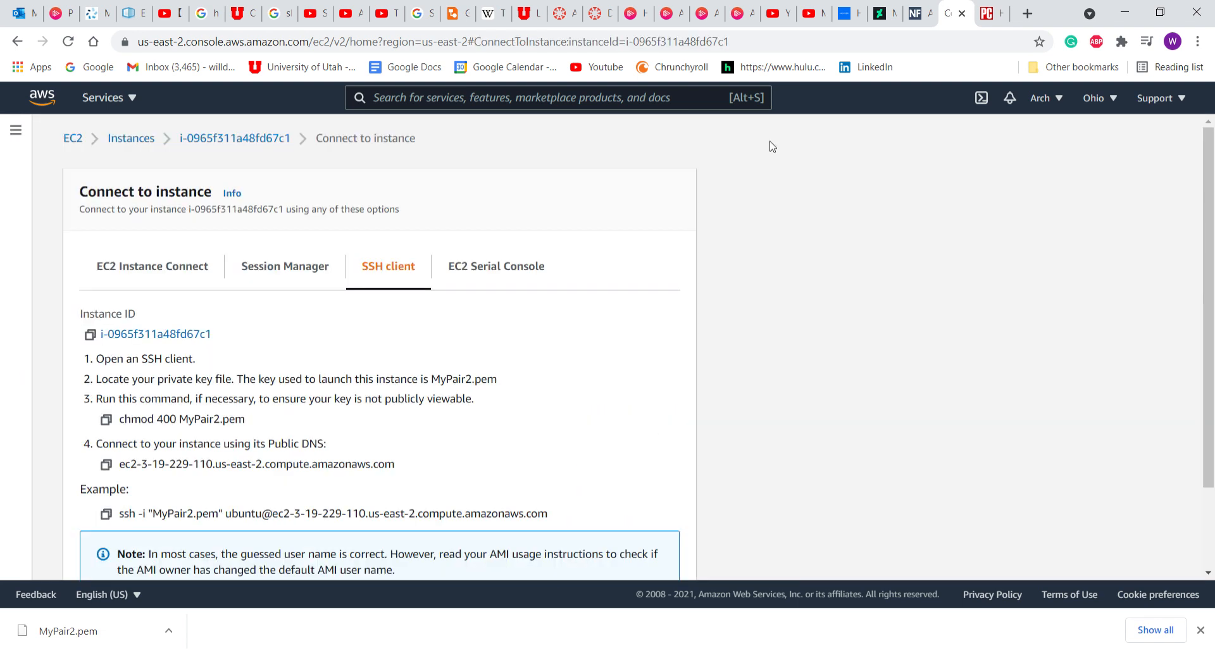
pyautogui.scroll(-2, 506, 399)
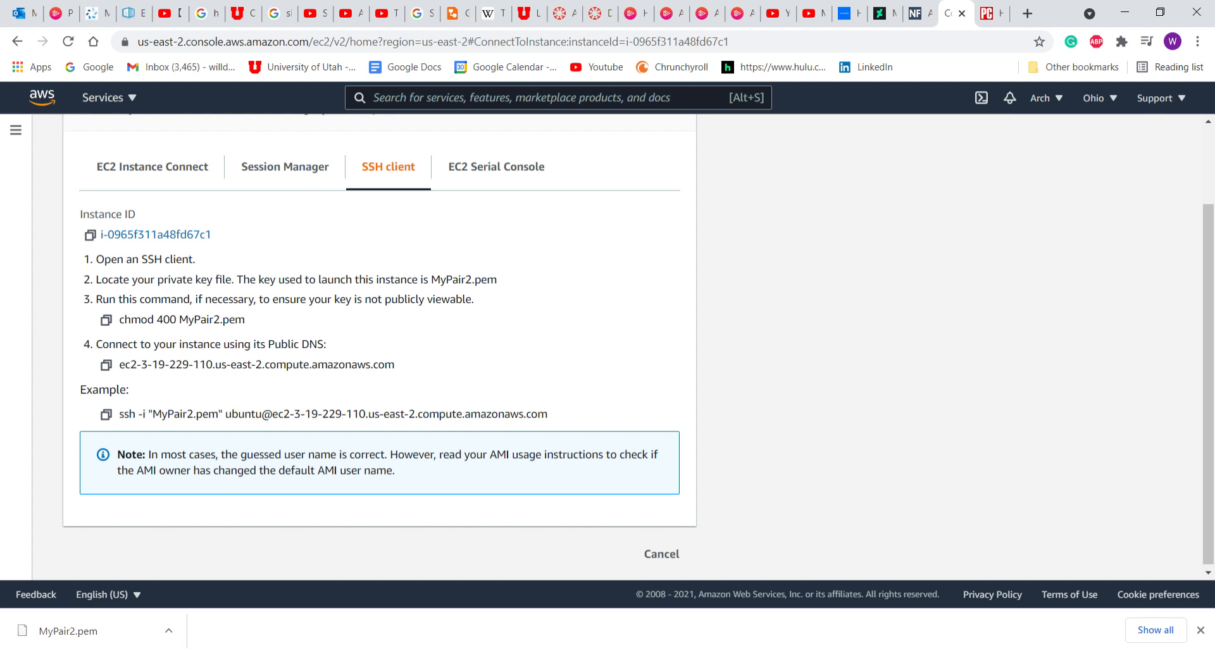
pyautogui.click(443, 652)
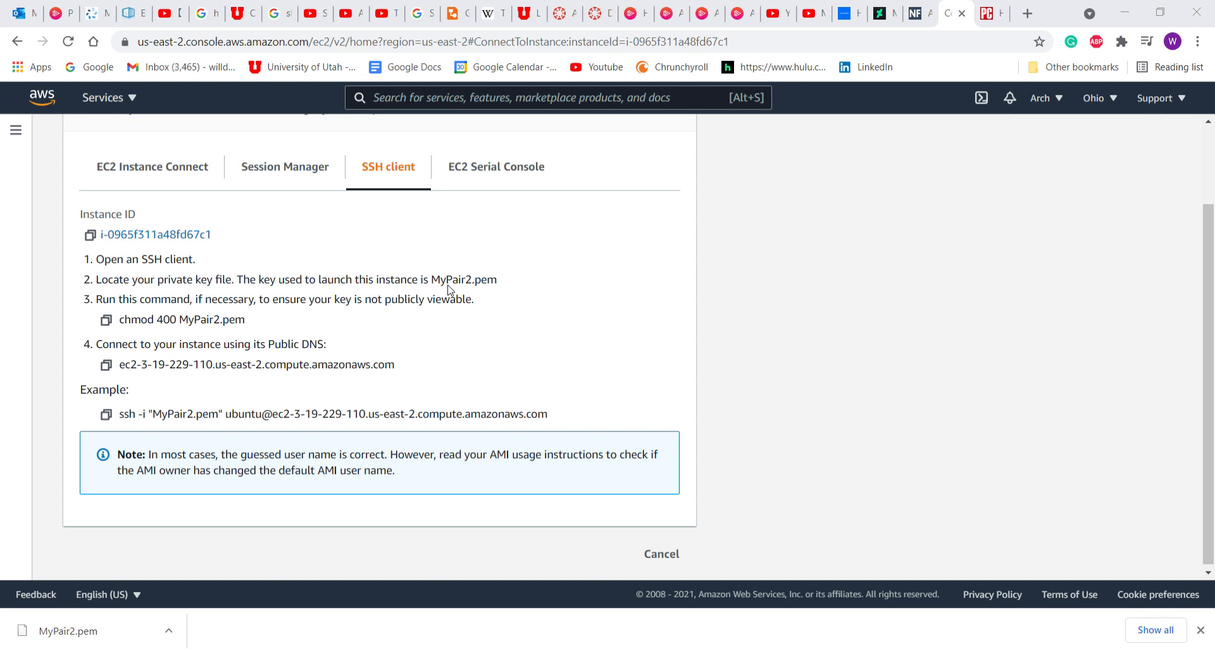
# Copy the chmod 400 MyPair2.pem command from the SSH client tab.
pyautogui.click(46, 379)
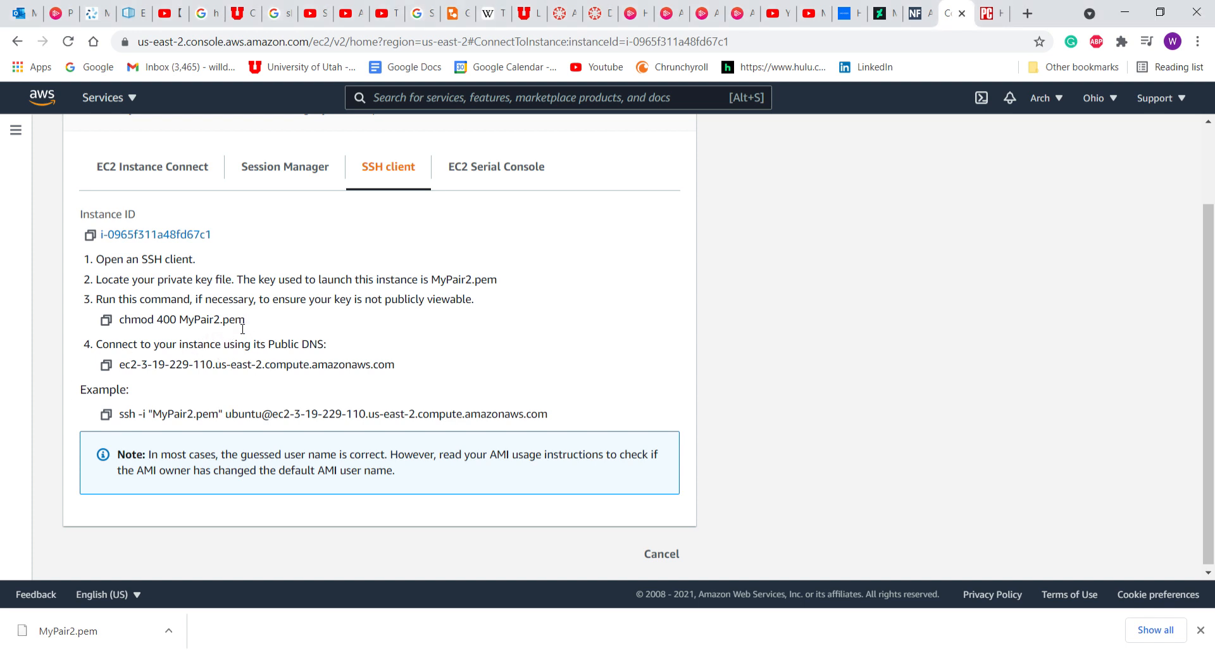
pyautogui.moveTo(245, 321); pyautogui.dragTo(109, 324)
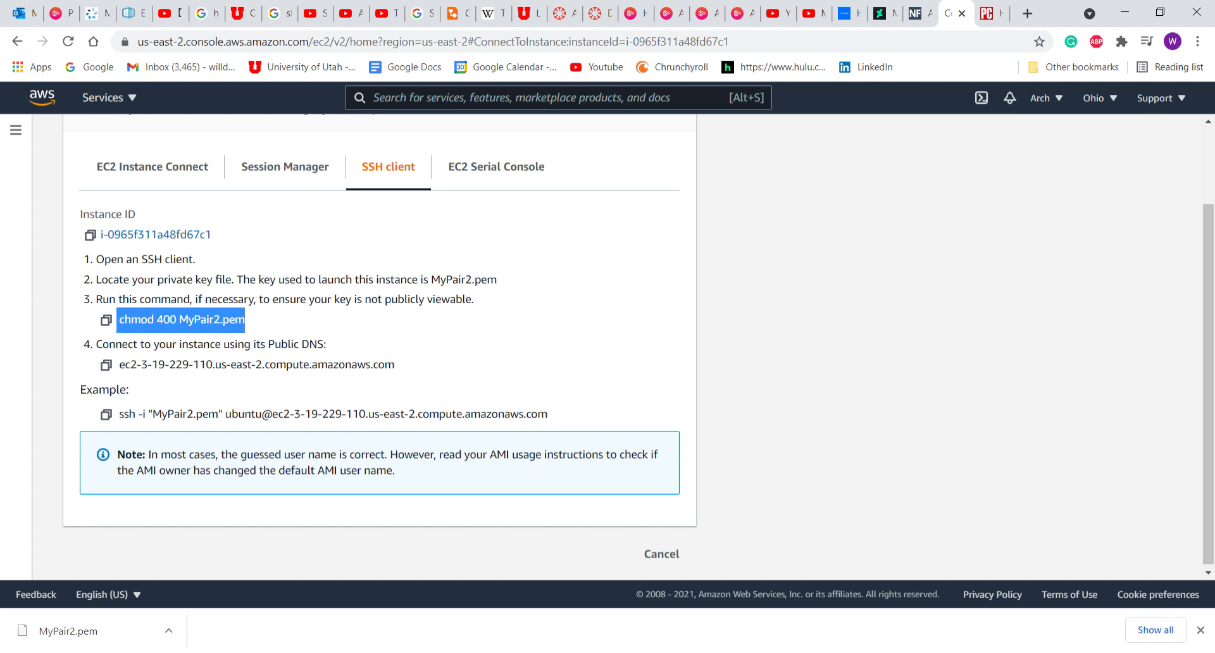
pyautogui.hotkey('alt', 'Tab')
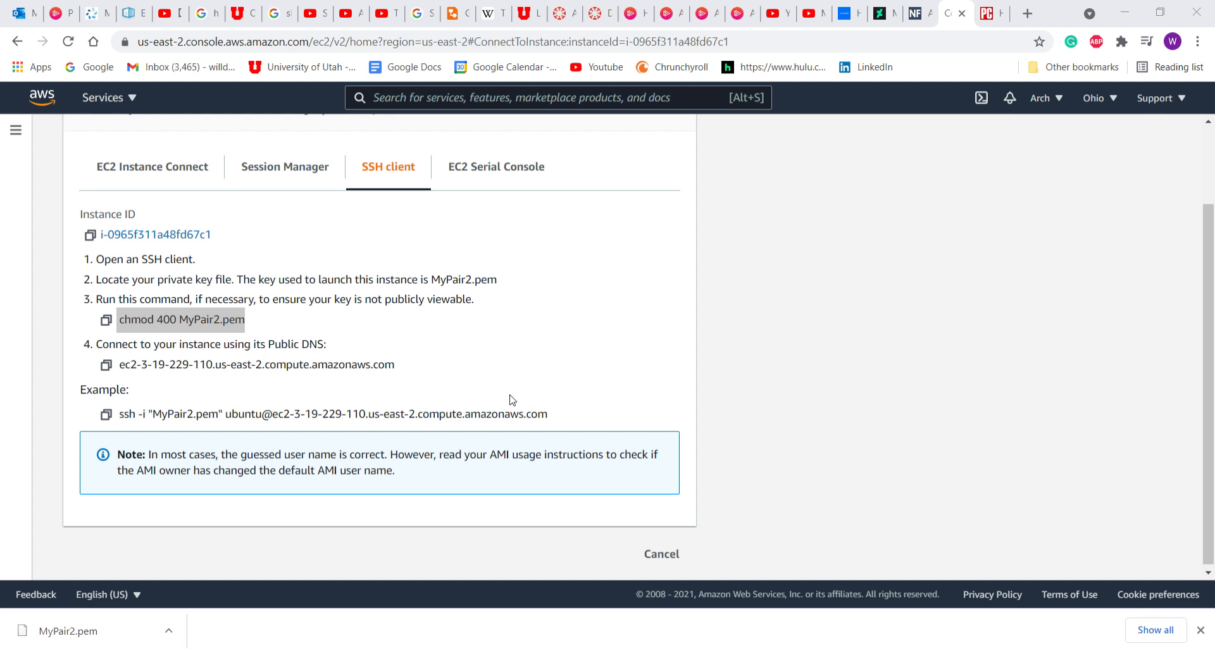
# Copy the example ssh -i "MyPair2.pem" command for the instance's public DNS.
pyautogui.click(914, 423)
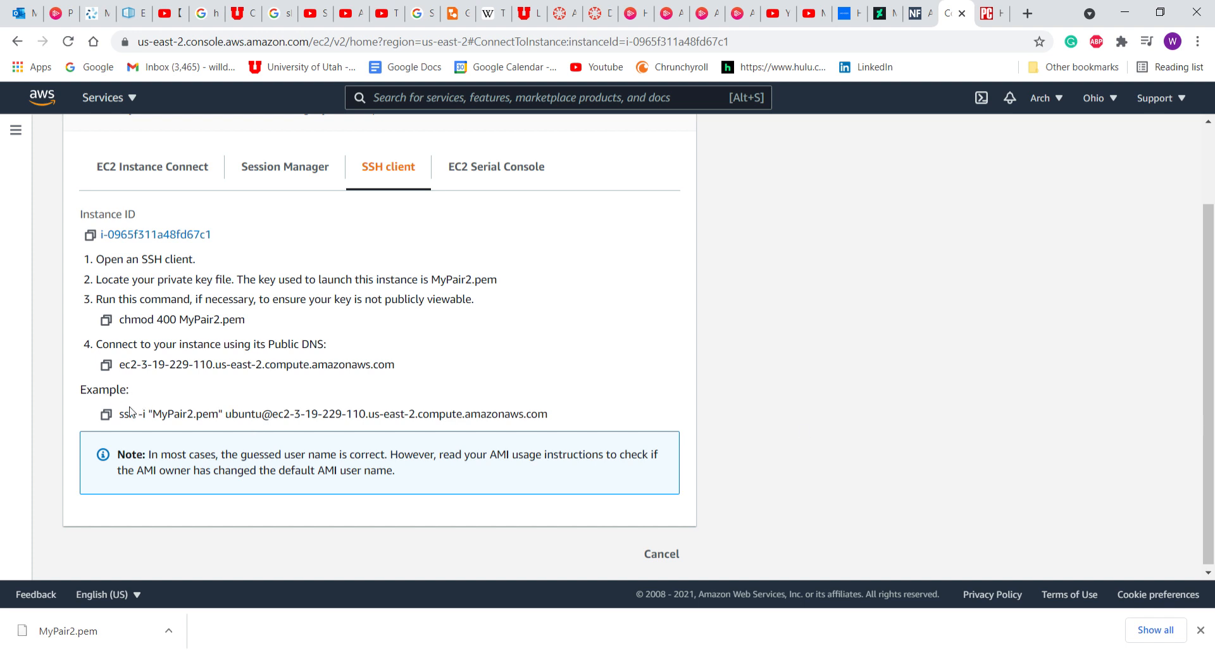
pyautogui.moveTo(120, 417); pyautogui.dragTo(589, 424)
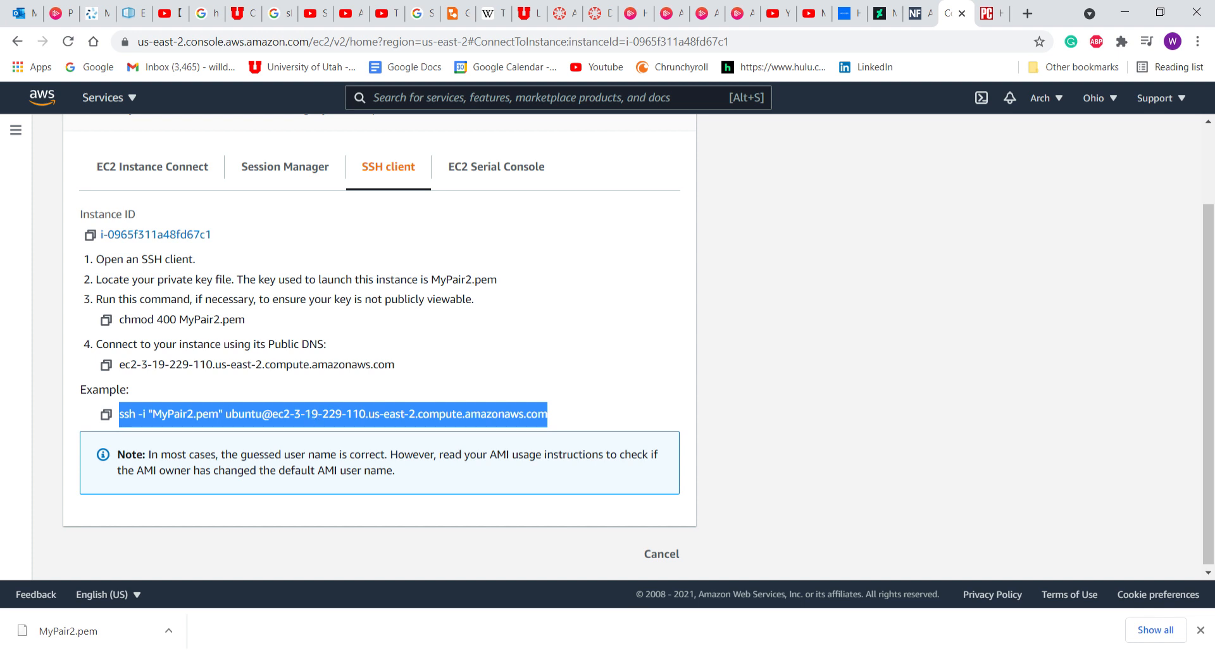
pyautogui.click(405, 652)
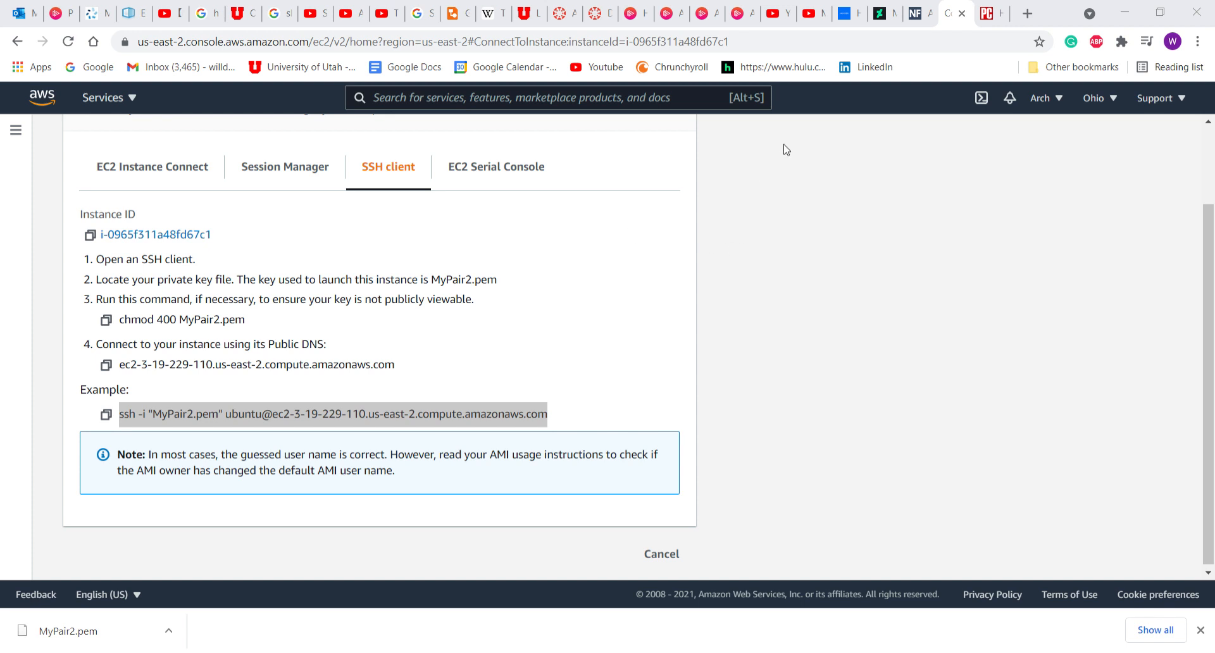
pyautogui.click(737, 141)
pyautogui.scroll(1, 176, 243)
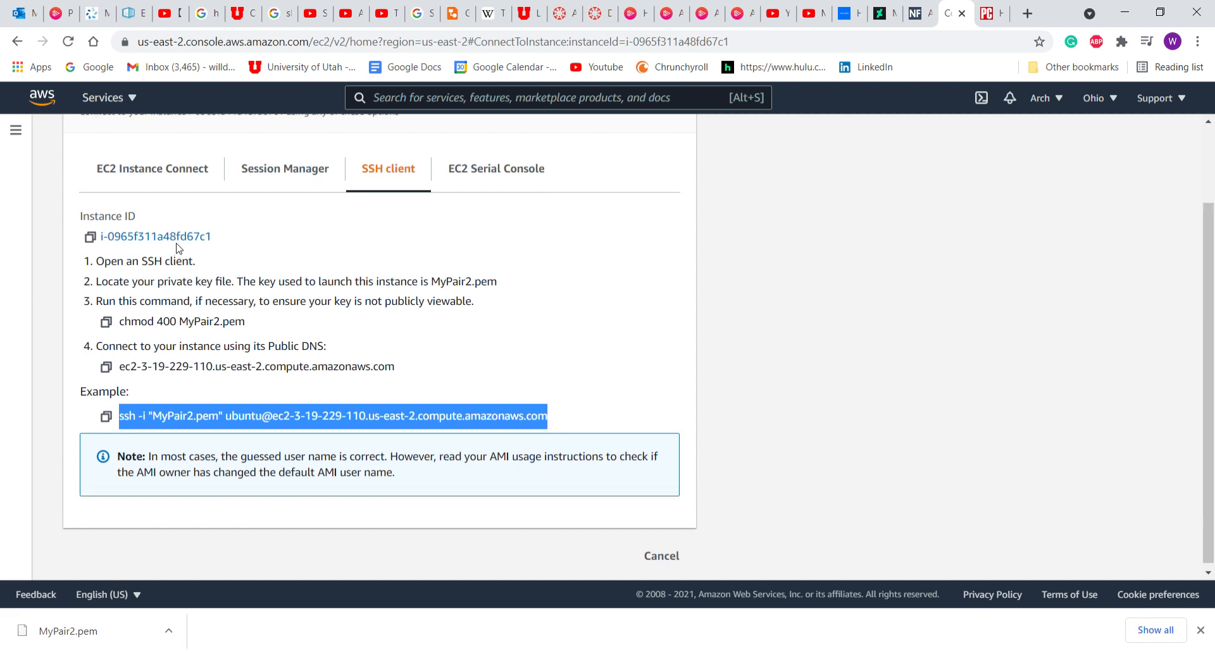
pyautogui.scroll(2, 177, 247)
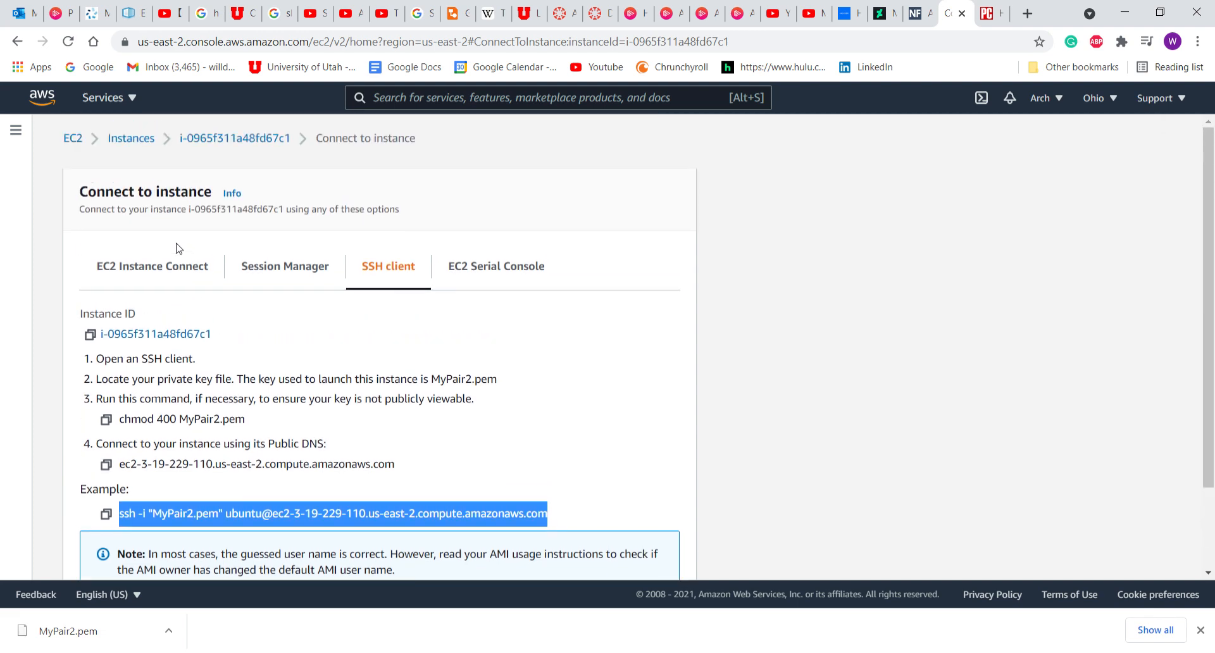
# Navigate from EC2 through the console home to Billing's Budgets page.
pyautogui.click(73, 138)
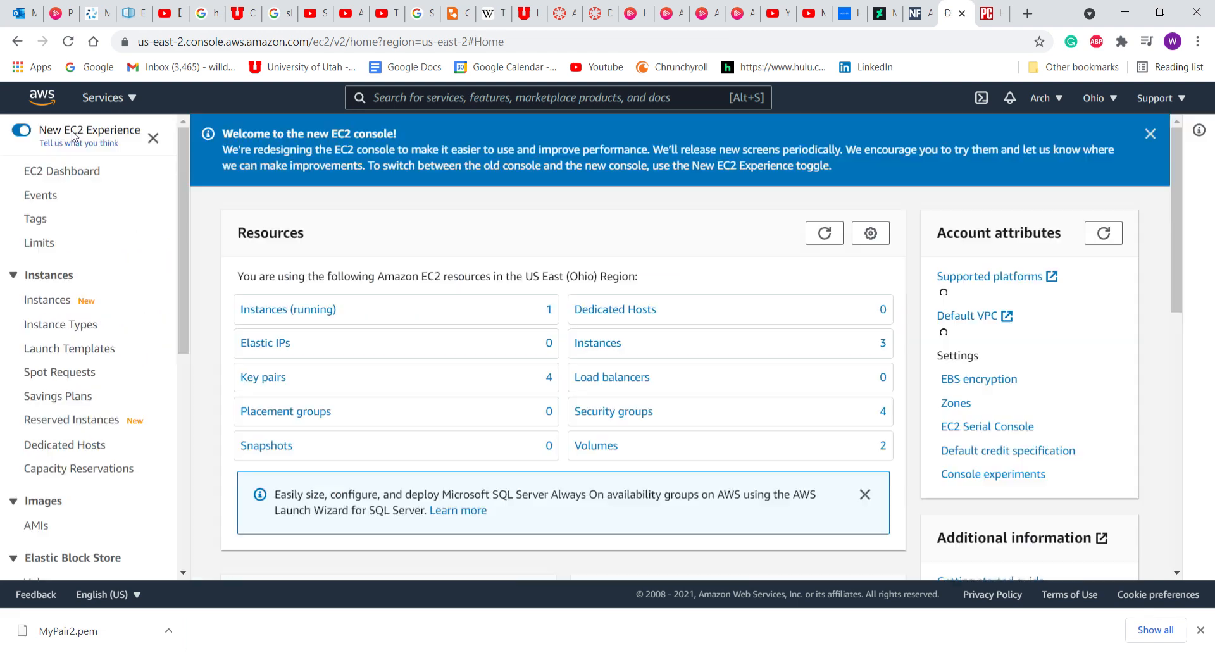
pyautogui.click(43, 98)
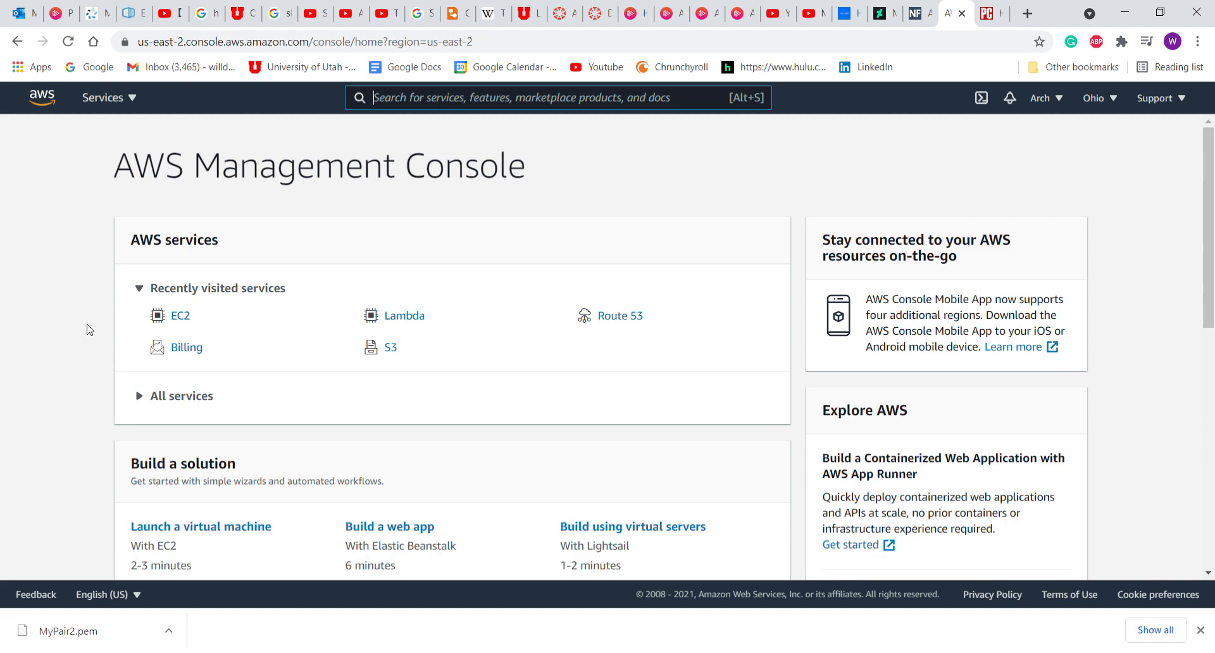
pyautogui.click(192, 354)
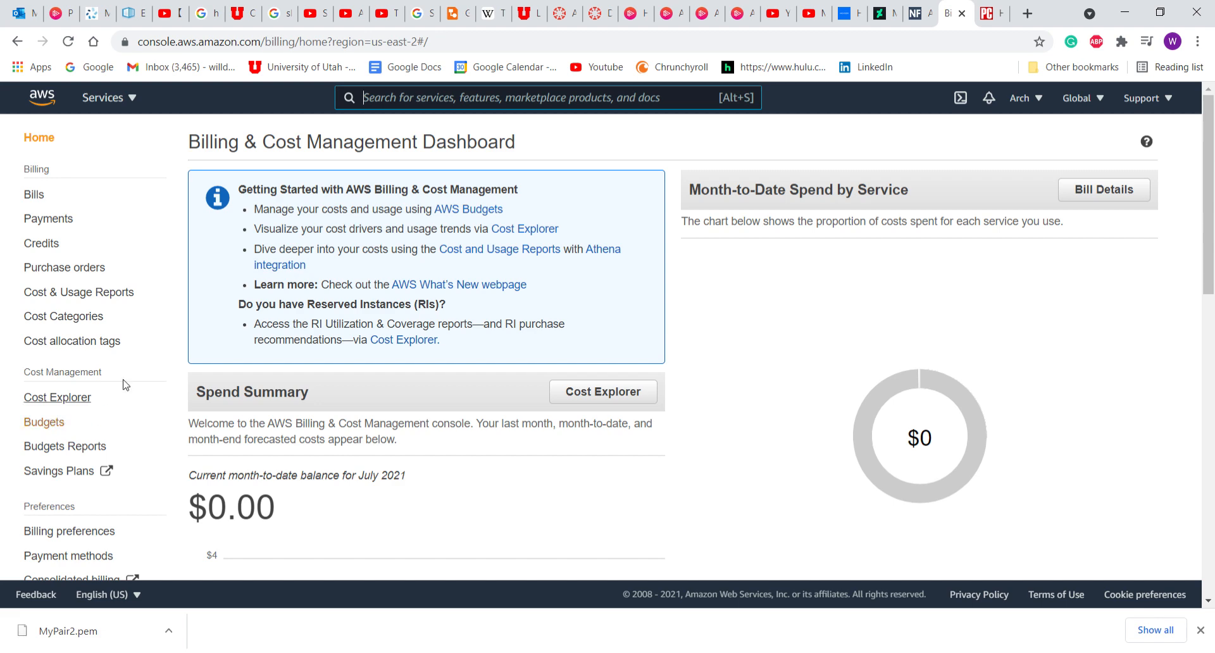
pyautogui.click(58, 430)
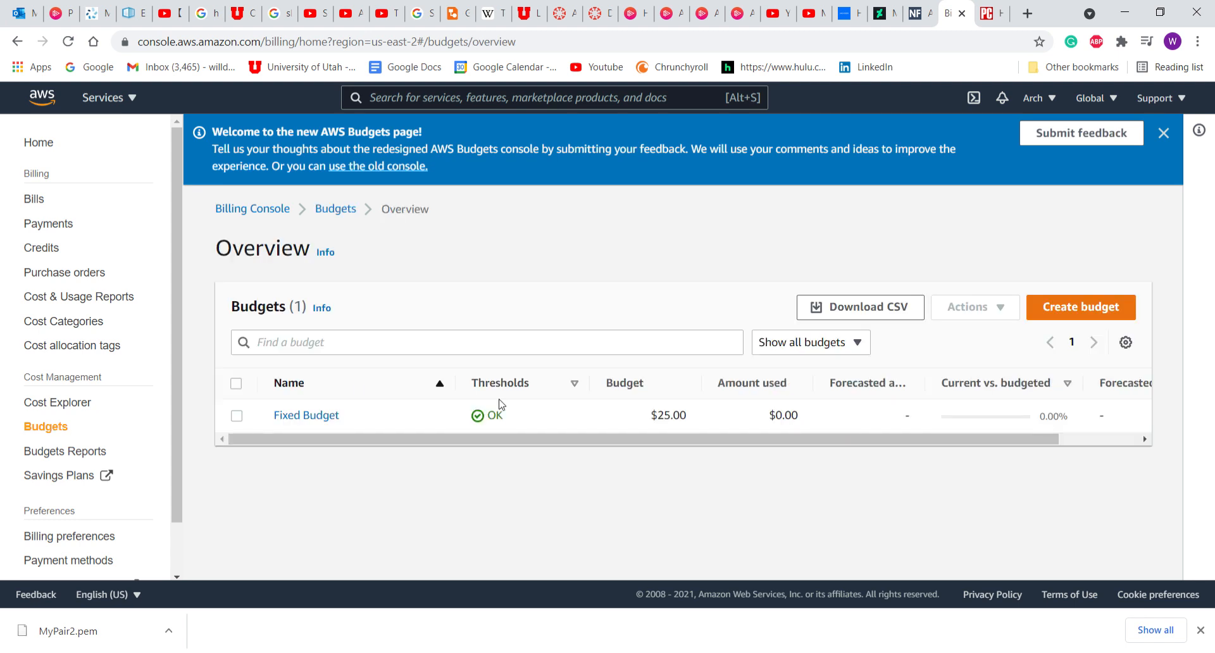
# Dismiss the downloads bar and start a new budget with Cost budget - Recommended selected.
pyautogui.click(1199, 630)
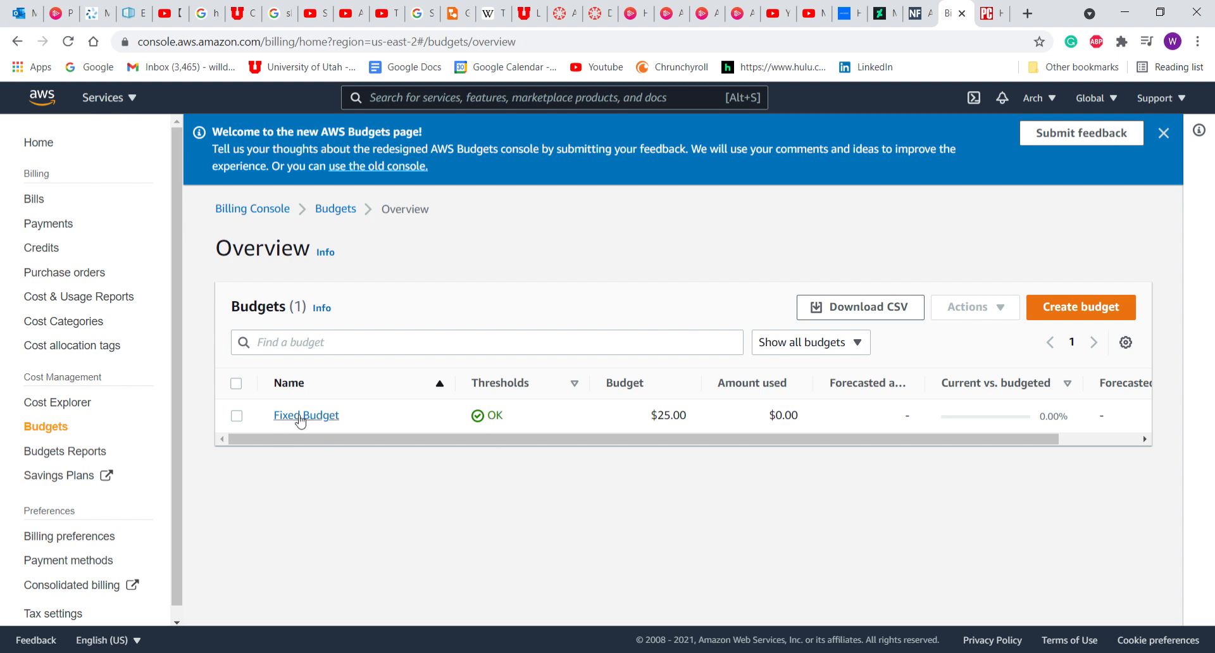
pyautogui.click(1095, 317)
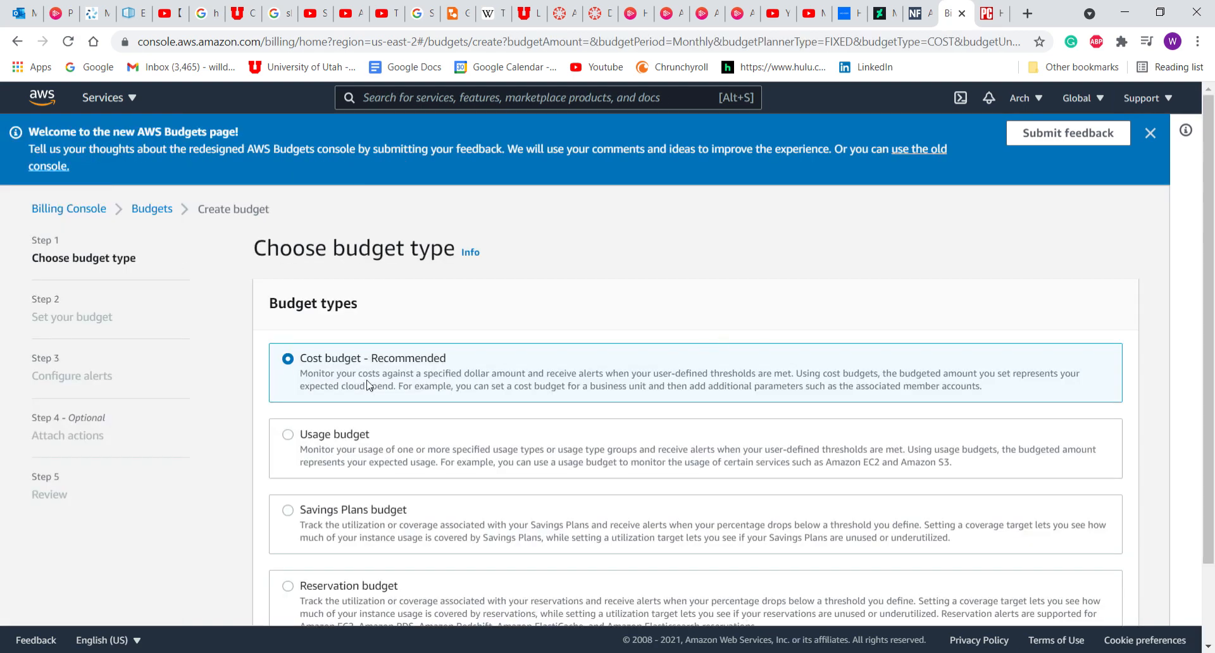
pyautogui.scroll(-2, 367, 384)
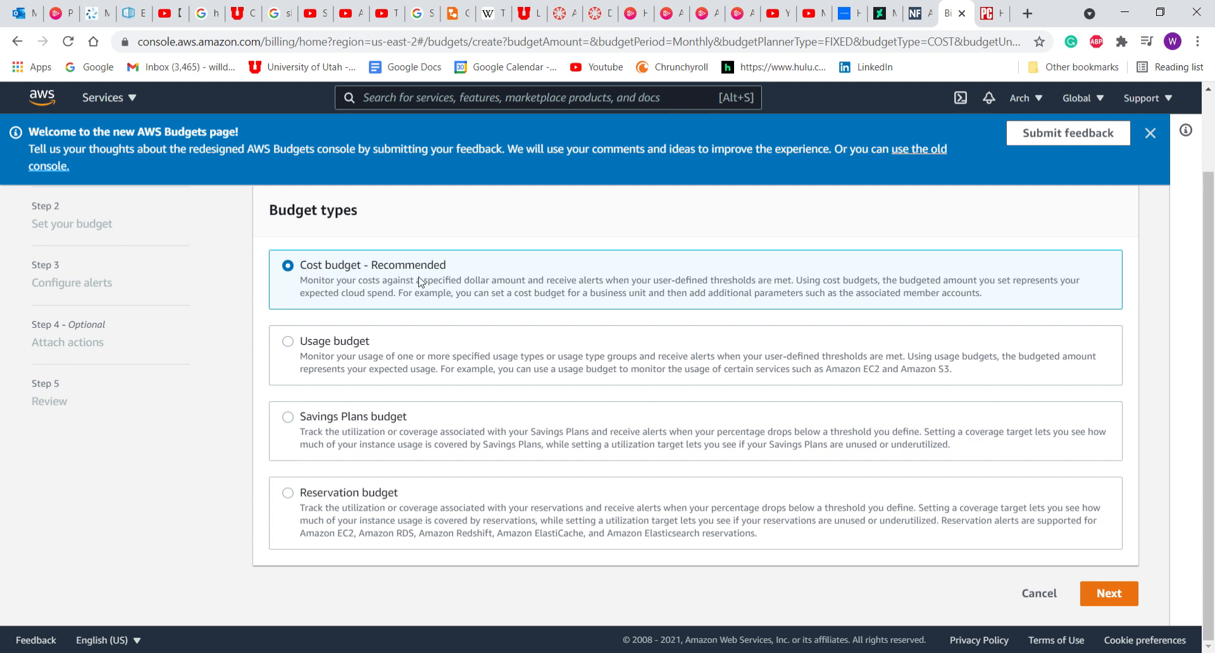
# Continue with the Cost budget type to the budget settings step.
pyautogui.click(1104, 600)
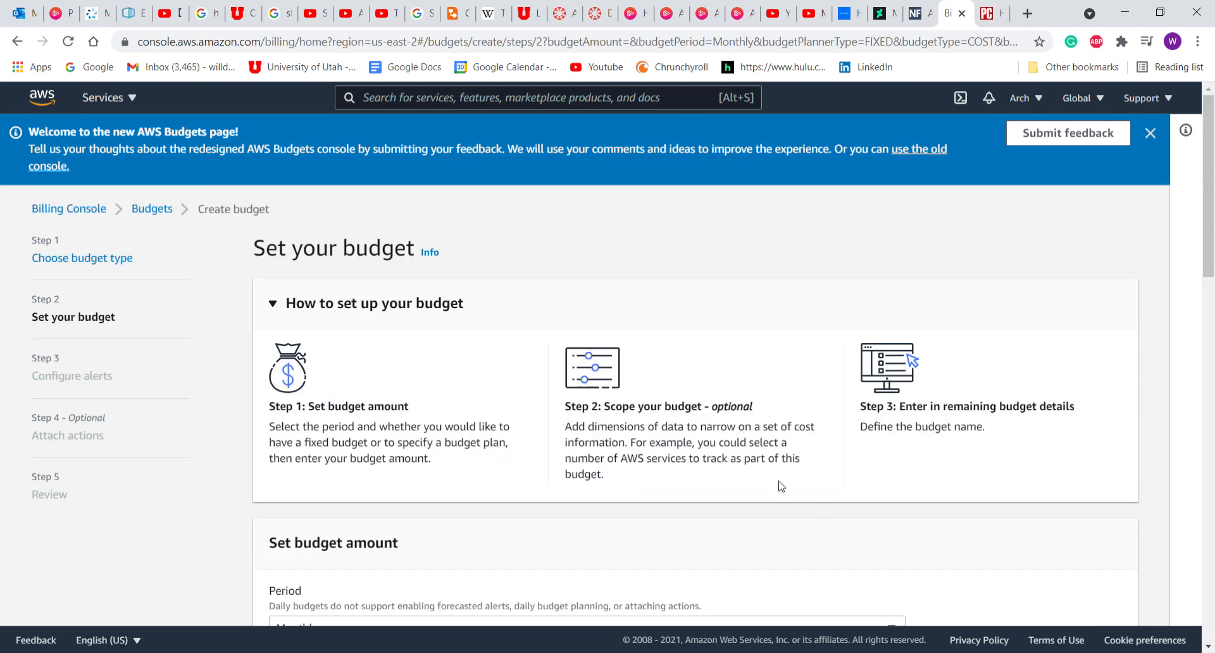
pyautogui.scroll(-2, 781, 486)
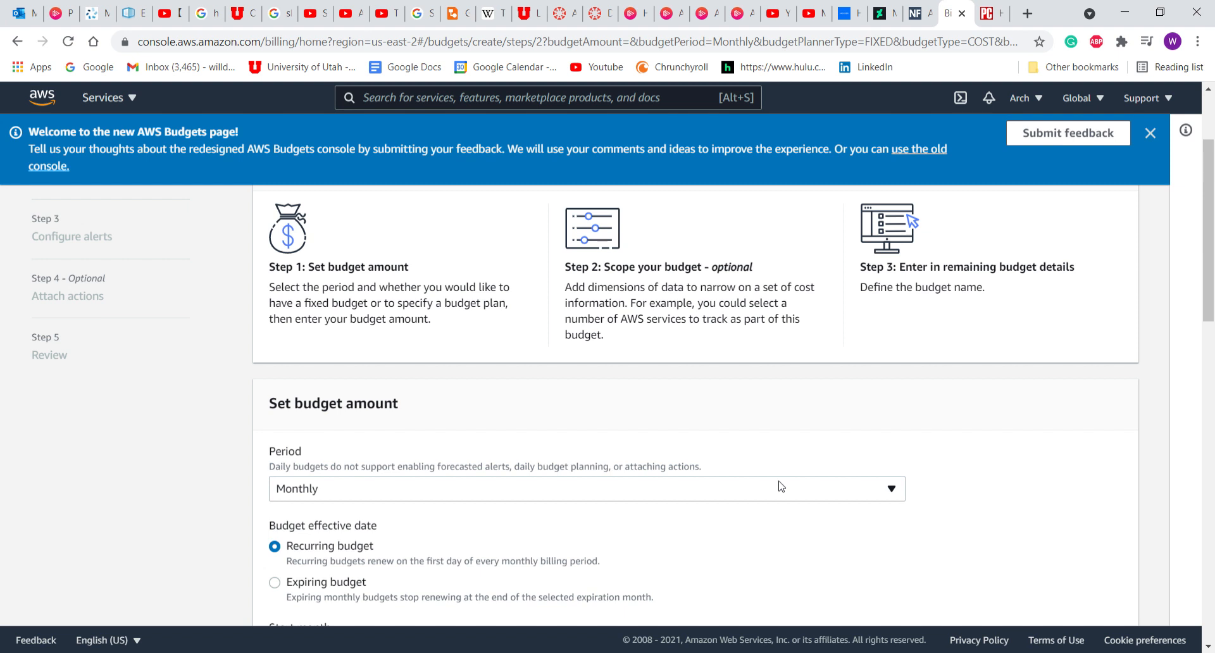
pyautogui.scroll(-2, 781, 486)
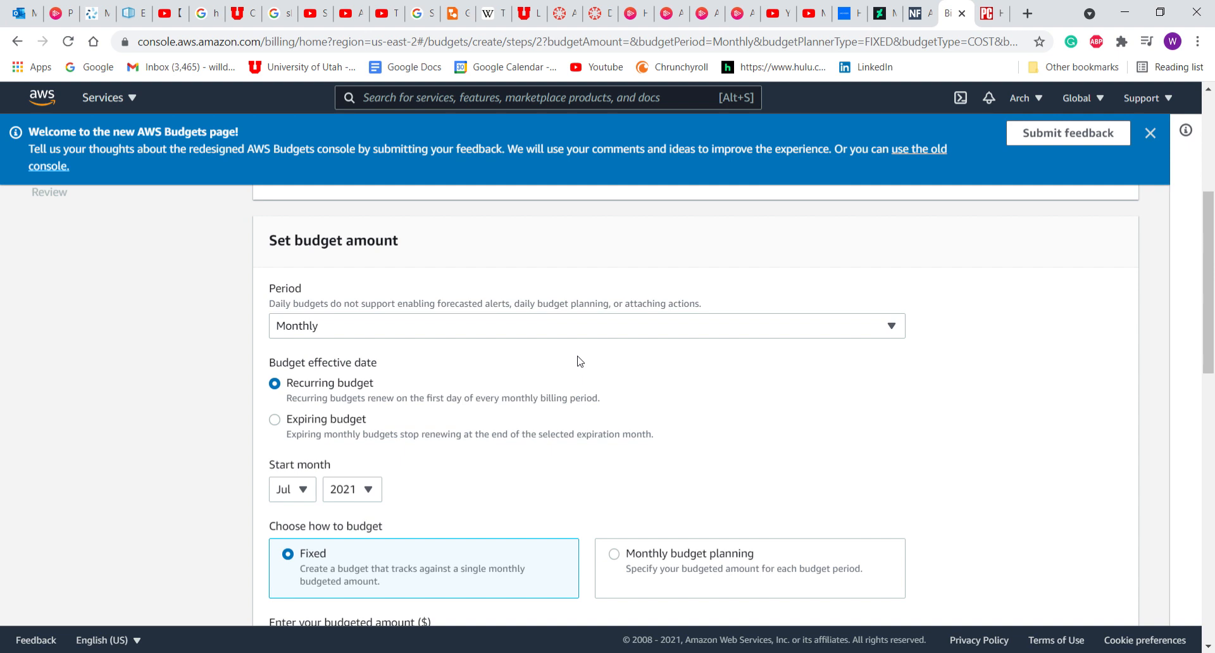
pyautogui.scroll(-2, 580, 360)
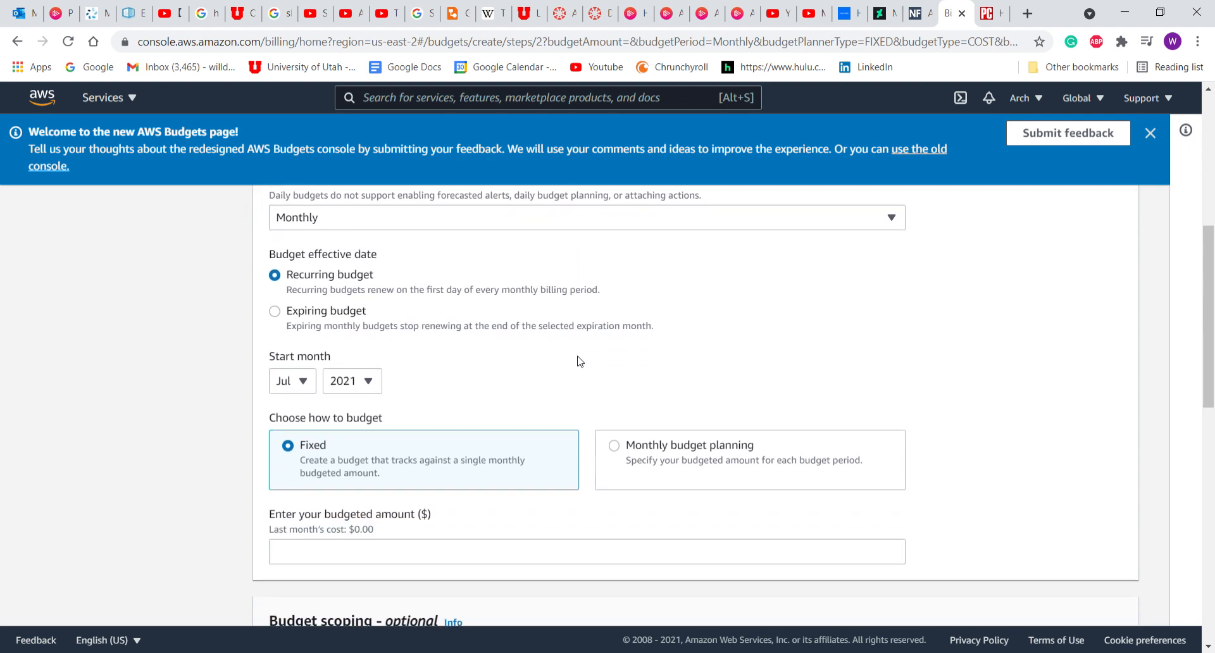
pyautogui.scroll(-3, 579, 361)
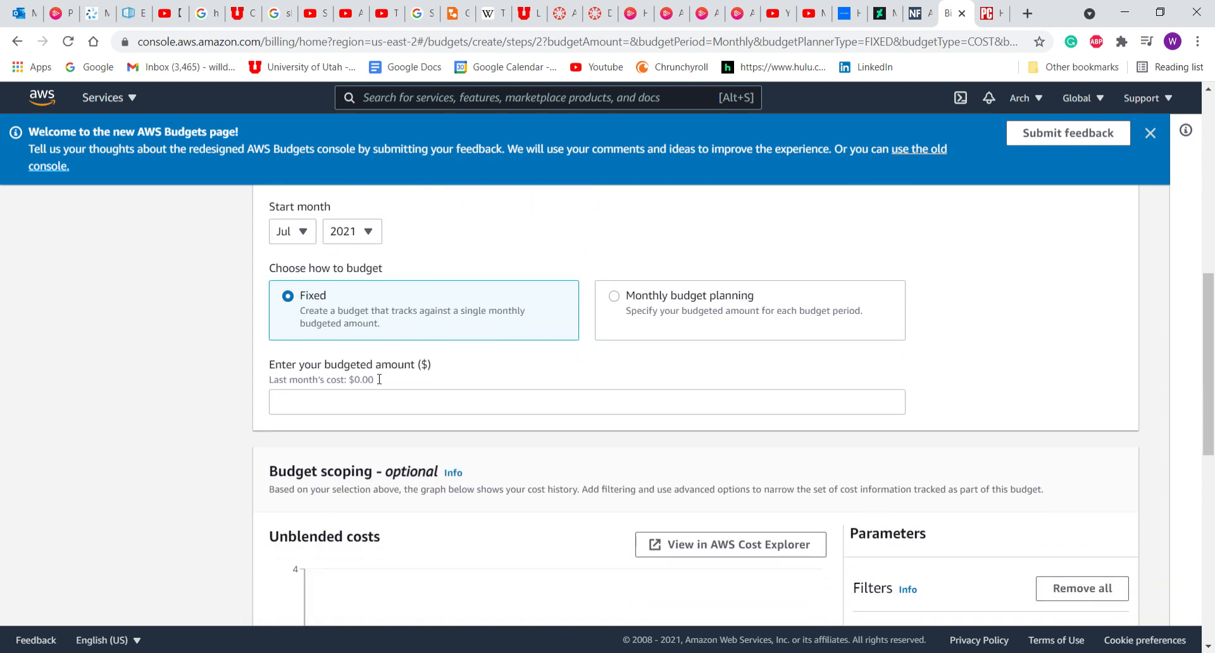
# Set the start month to August 2021 and change the budgeted amount to 1.00.
pyautogui.click(369, 405)
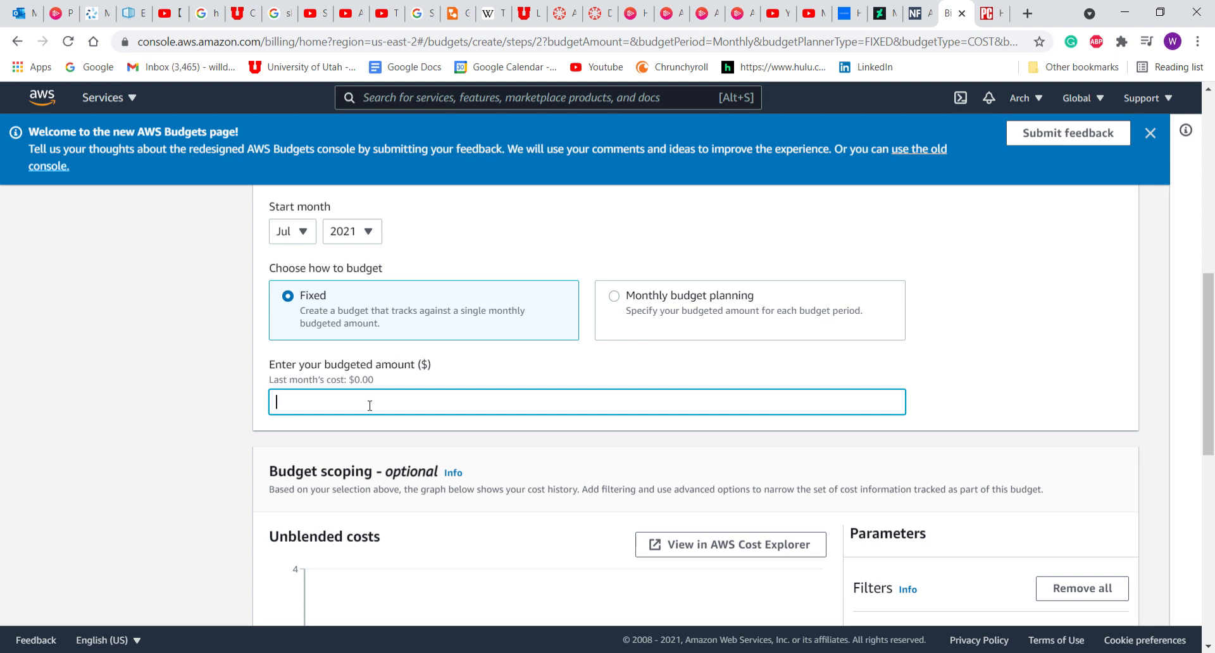
pyautogui.click(303, 236)
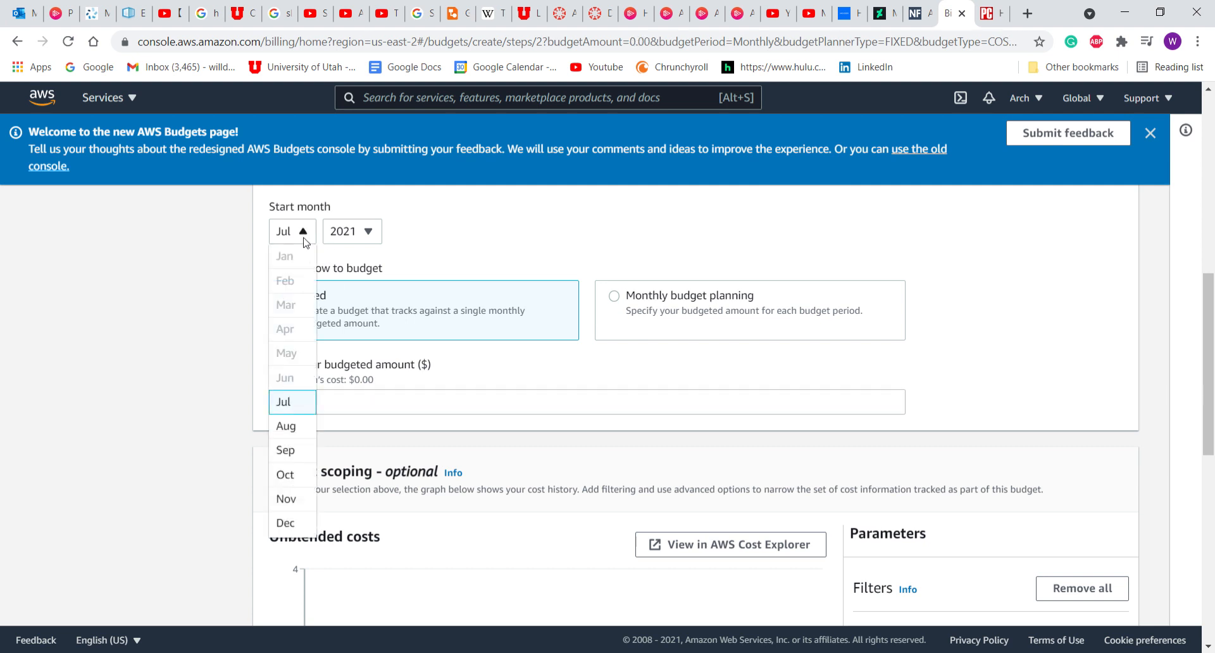
pyautogui.click(289, 426)
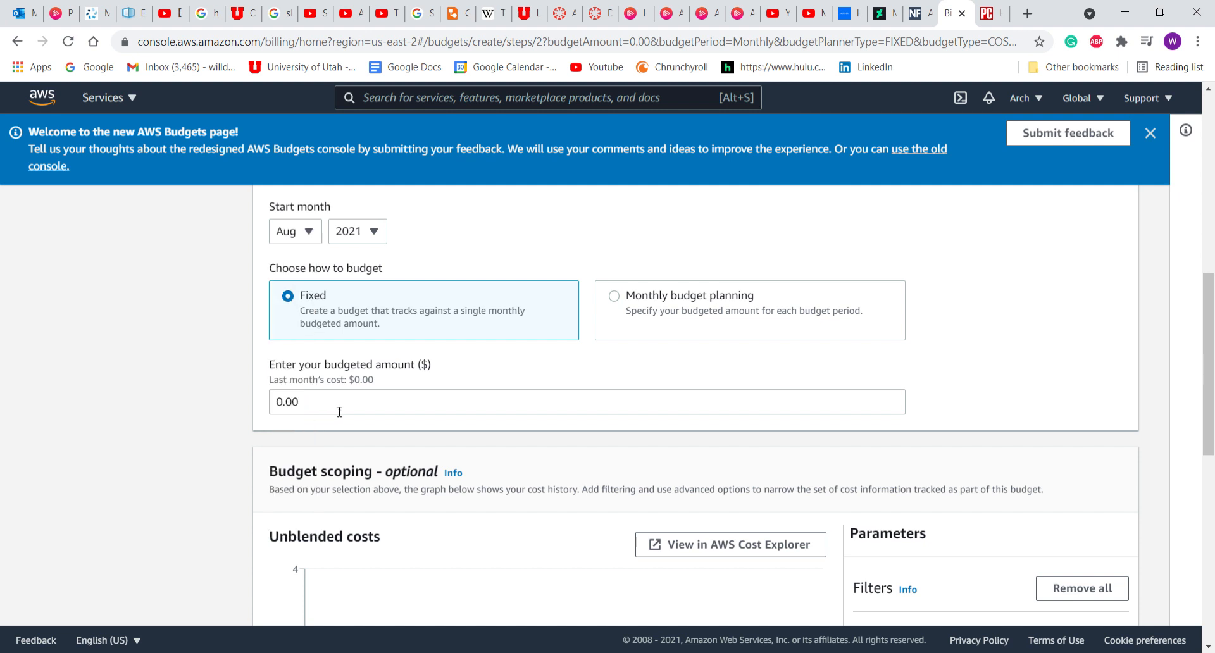
pyautogui.click(339, 411)
pyautogui.click(284, 405)
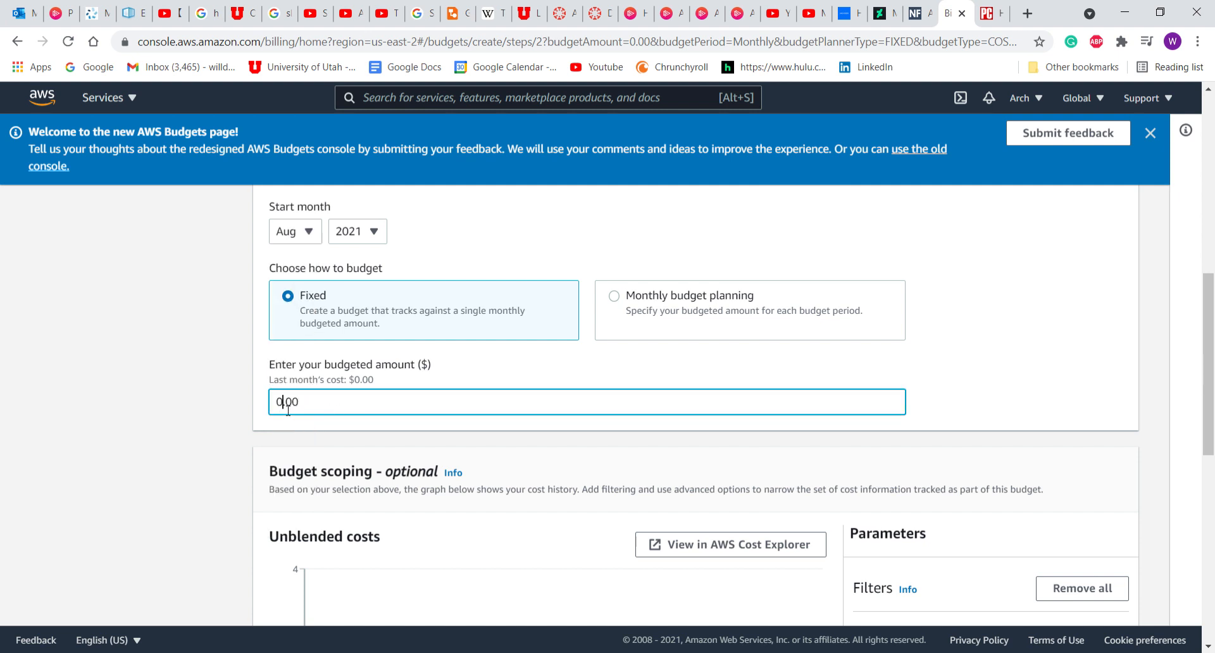
pyautogui.press('BackSpace')
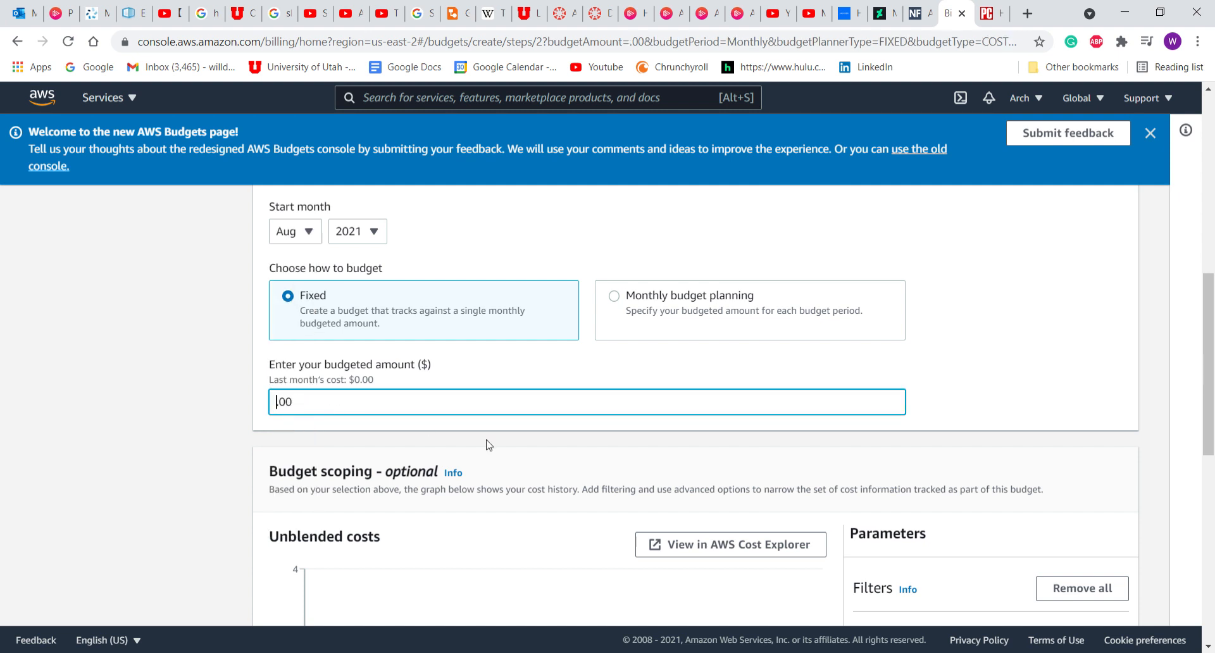
pyautogui.write('1')
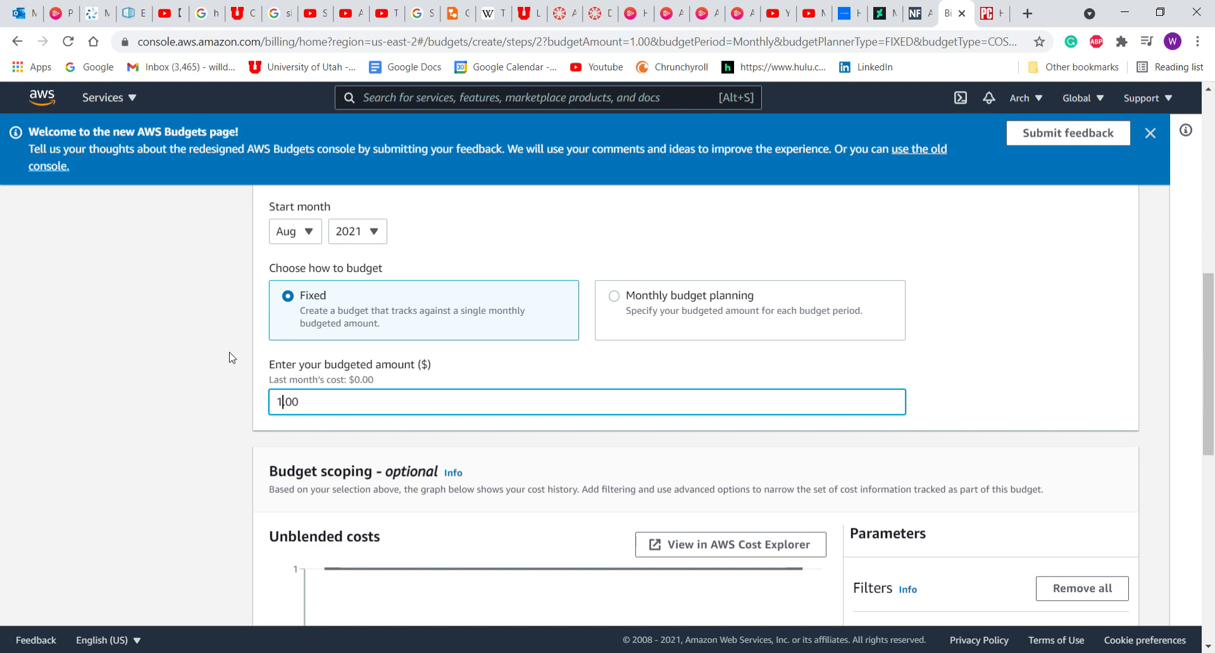
# Remove Other subscription costs from the budget's charge types.
pyautogui.scroll(-2, 229, 357)
pyautogui.scroll(-2, 229, 358)
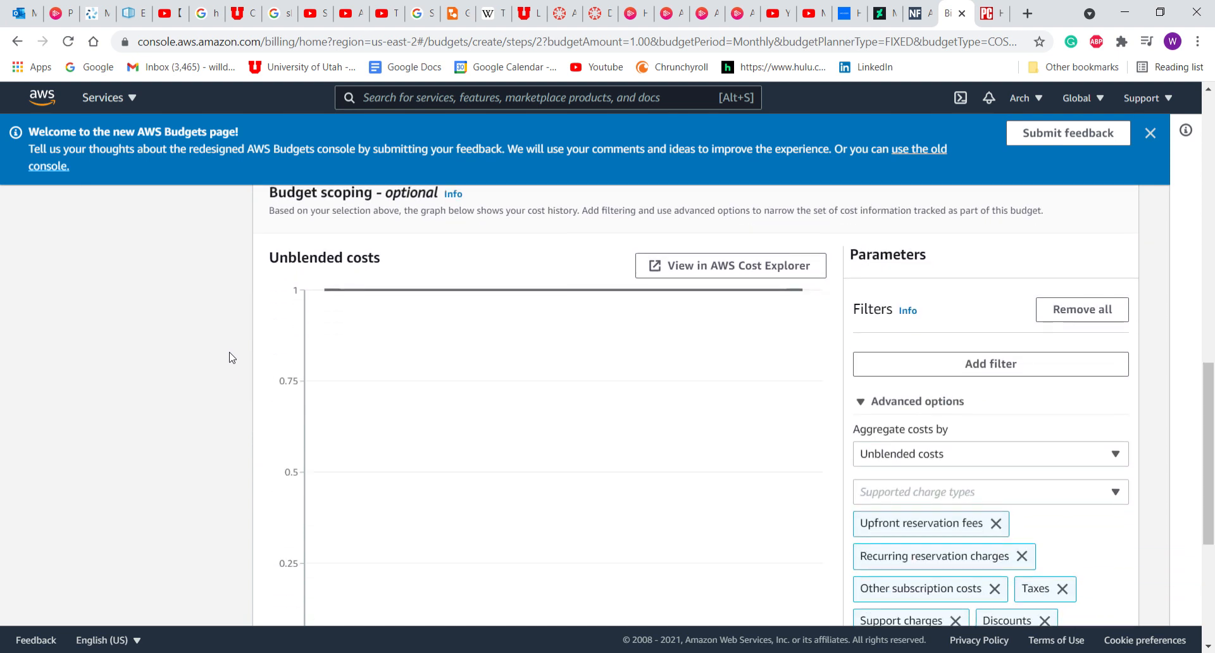
pyautogui.scroll(1, 229, 358)
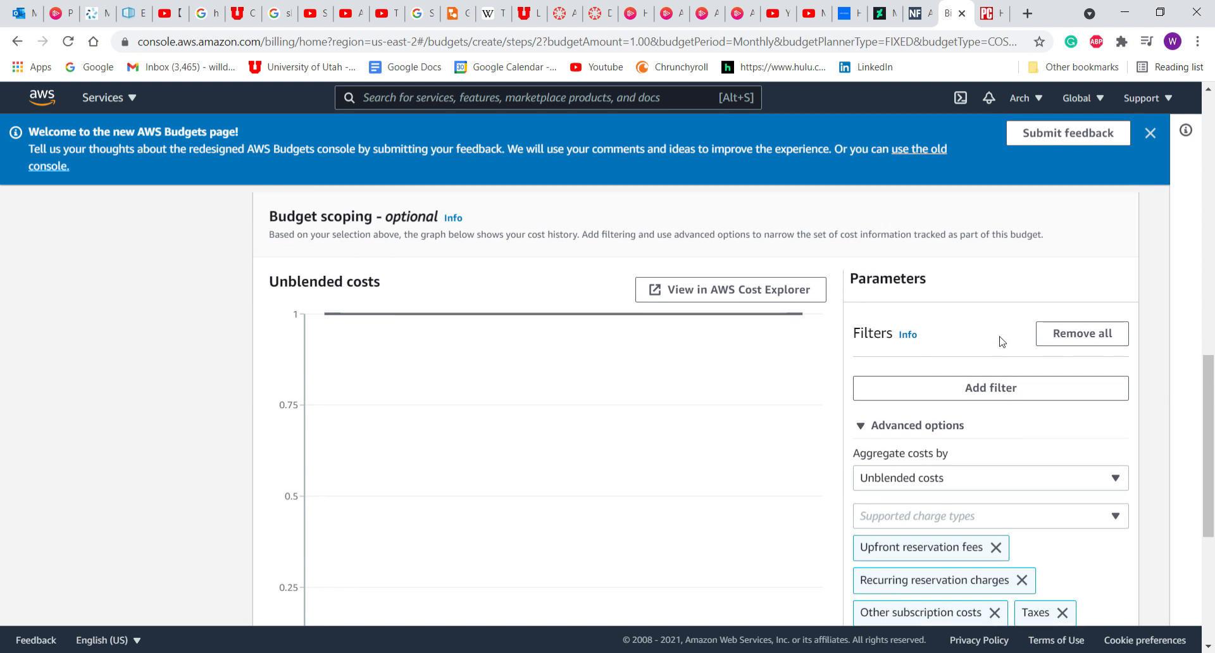
pyautogui.scroll(-2, 1002, 342)
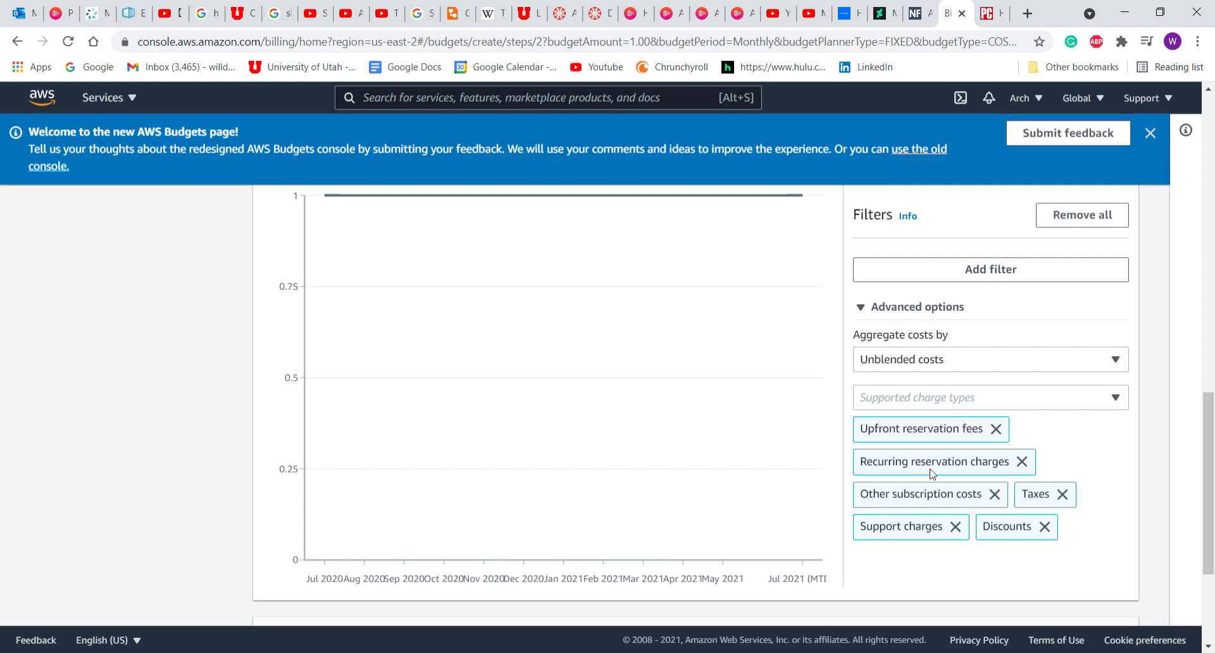
pyautogui.click(995, 494)
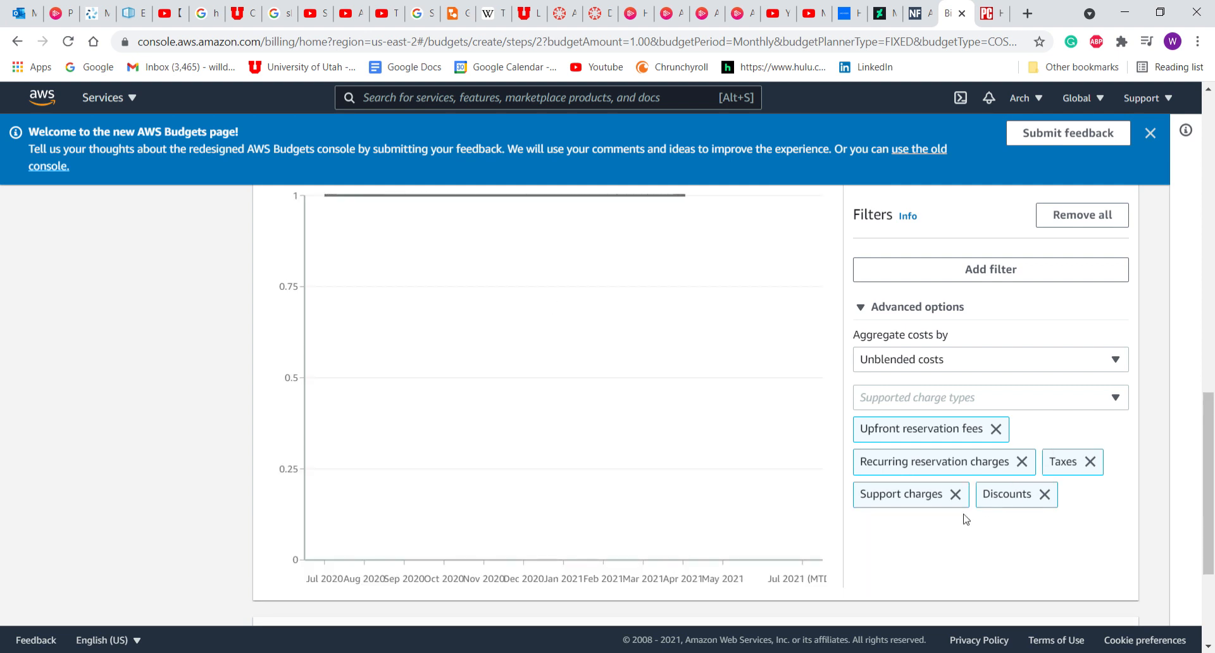
pyautogui.scroll(3, 918, 548)
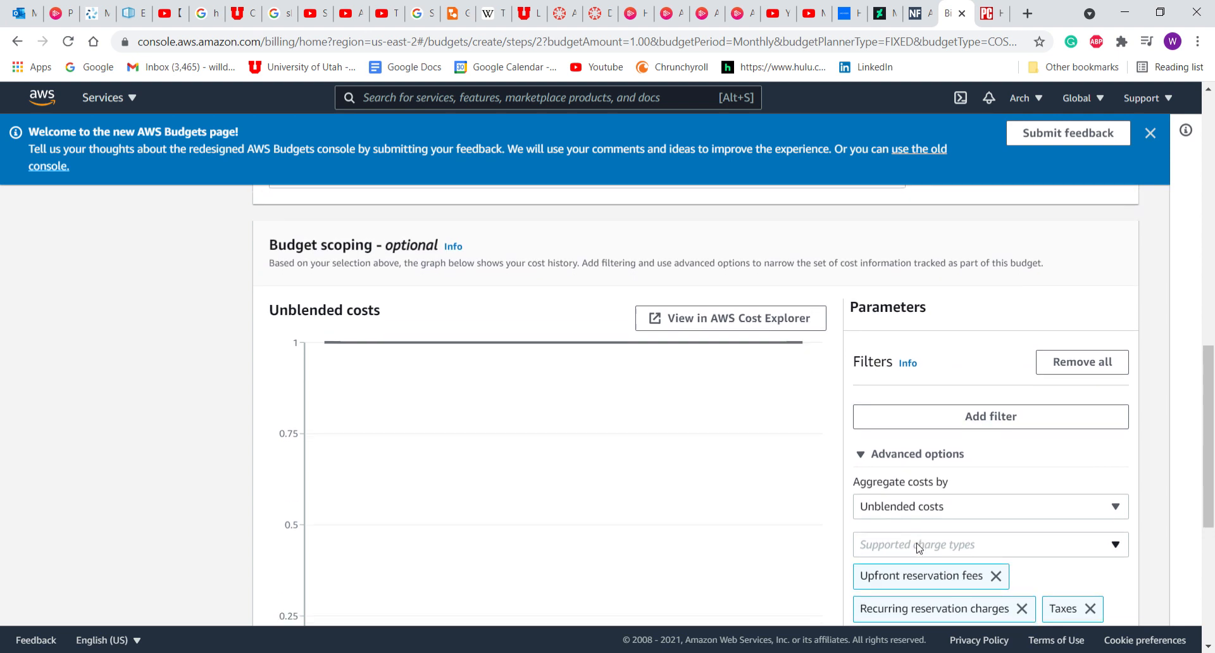
pyautogui.scroll(-4, 918, 546)
pyautogui.scroll(-2, 919, 545)
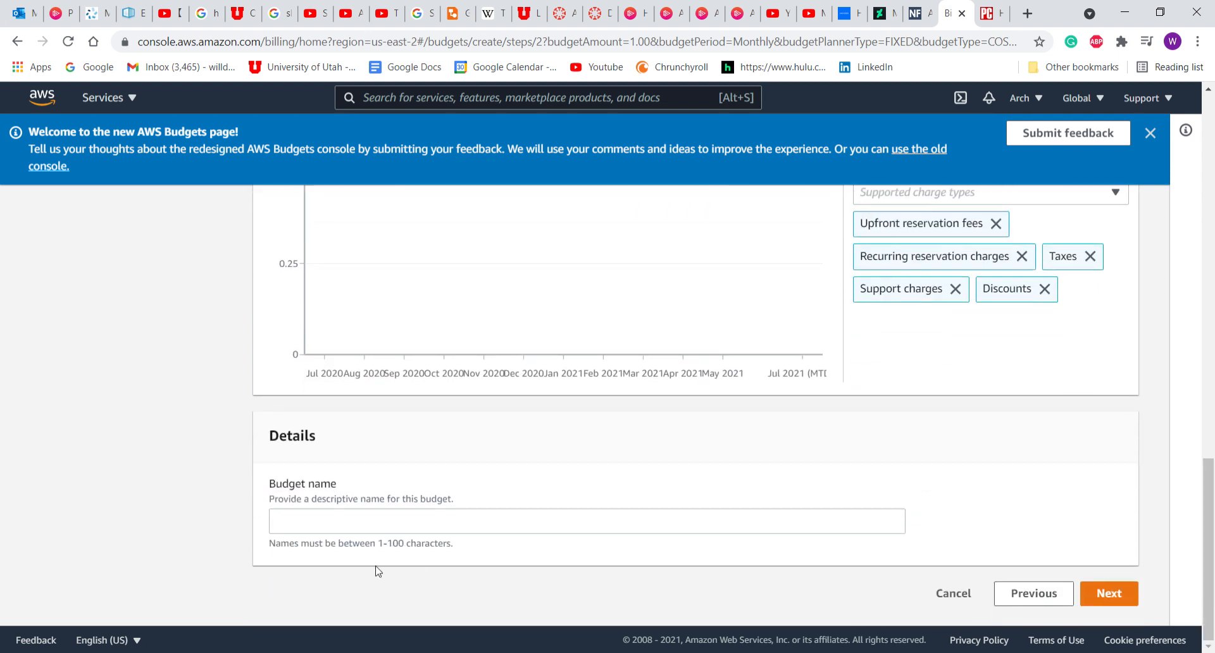
# Name the budget 'Demo Budget' and continue to the Configure alerts step.
pyautogui.click(315, 523)
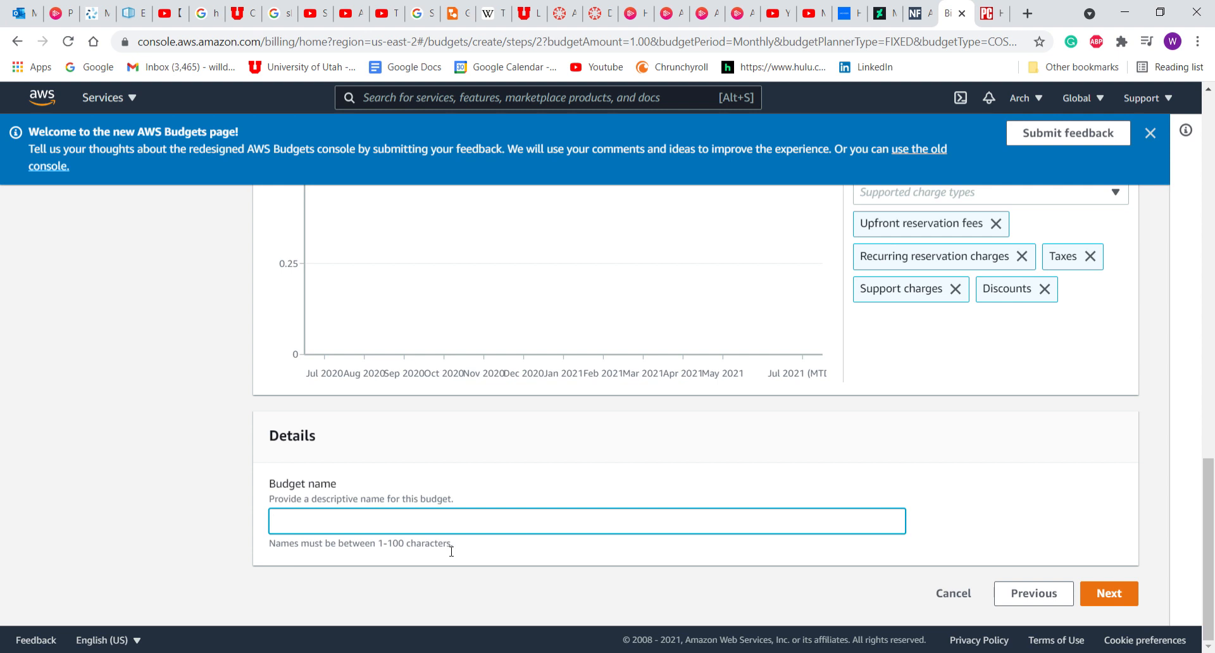
pyautogui.write('L')
pyautogui.press('BackSpace')
pyautogui.write('Demo Budget')
pyautogui.click(1099, 595)
pyautogui.scroll(-1, 644, 466)
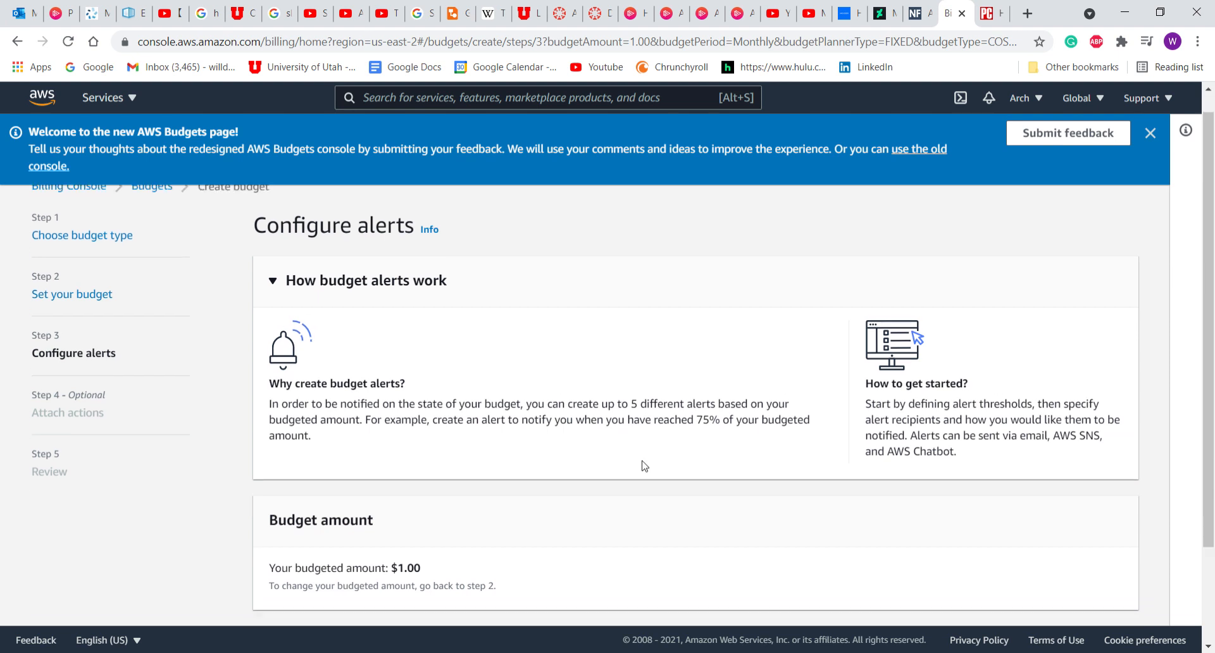
pyautogui.scroll(-2, 645, 466)
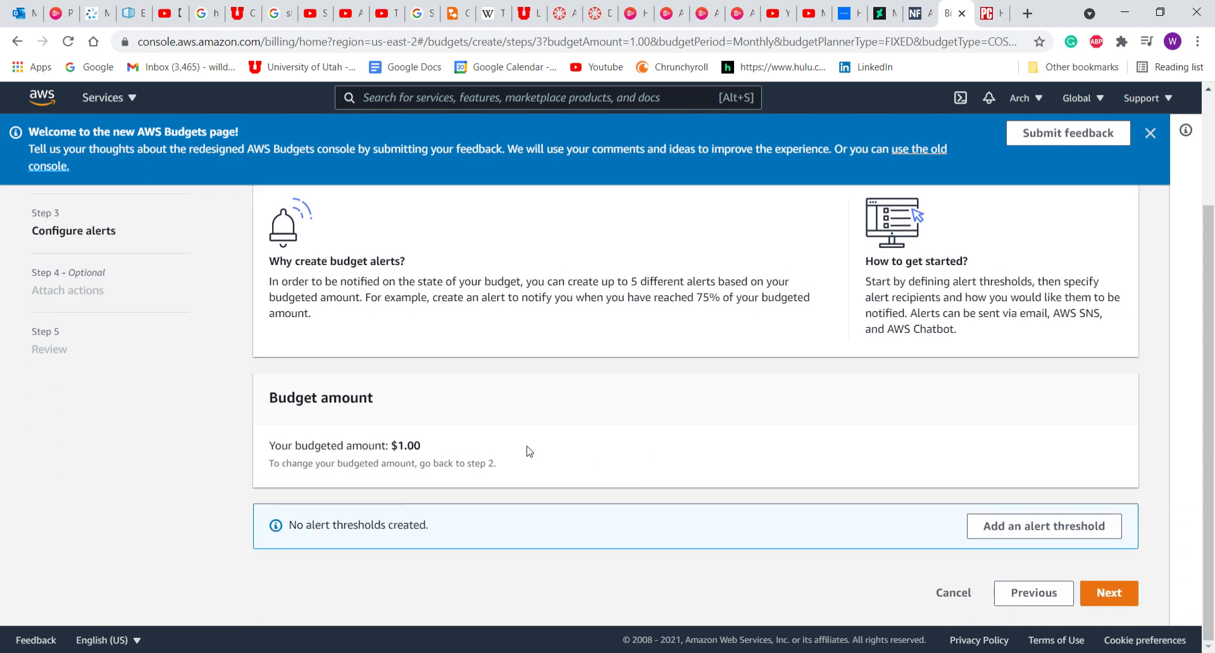
# Add an alert threshold of 100 % of the budgeted amount, triggered on actual cost.
pyautogui.click(1053, 535)
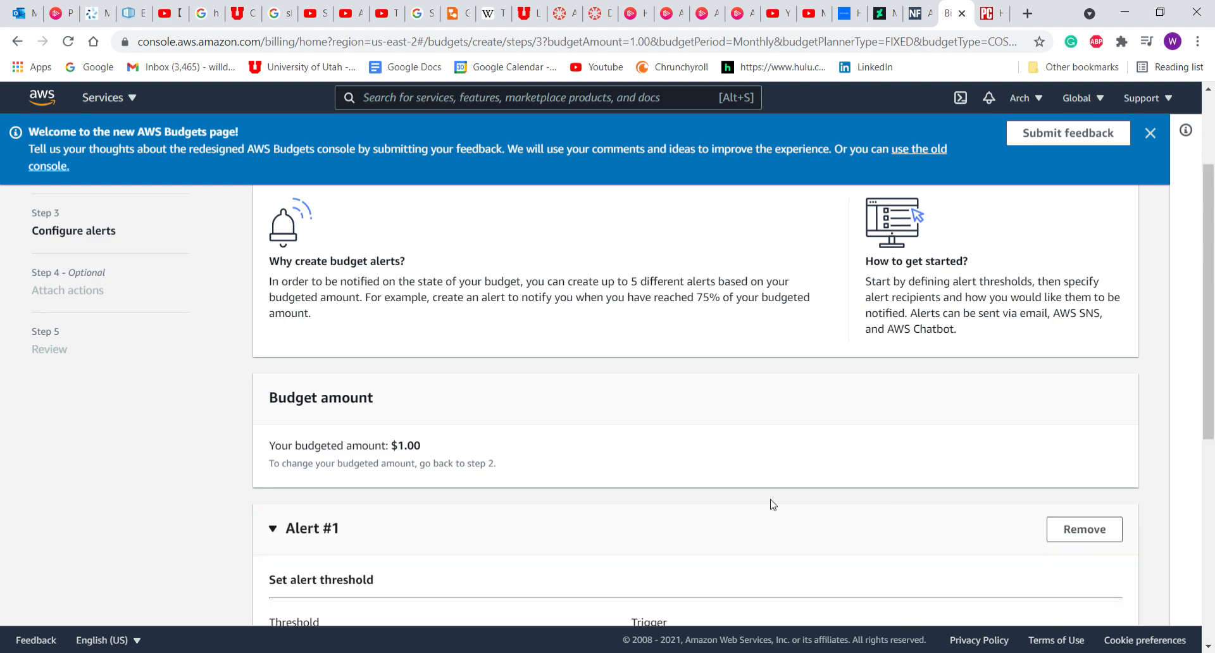
pyautogui.scroll(-2, 772, 504)
pyautogui.scroll(-1, 771, 504)
pyautogui.scroll(-3, 442, 378)
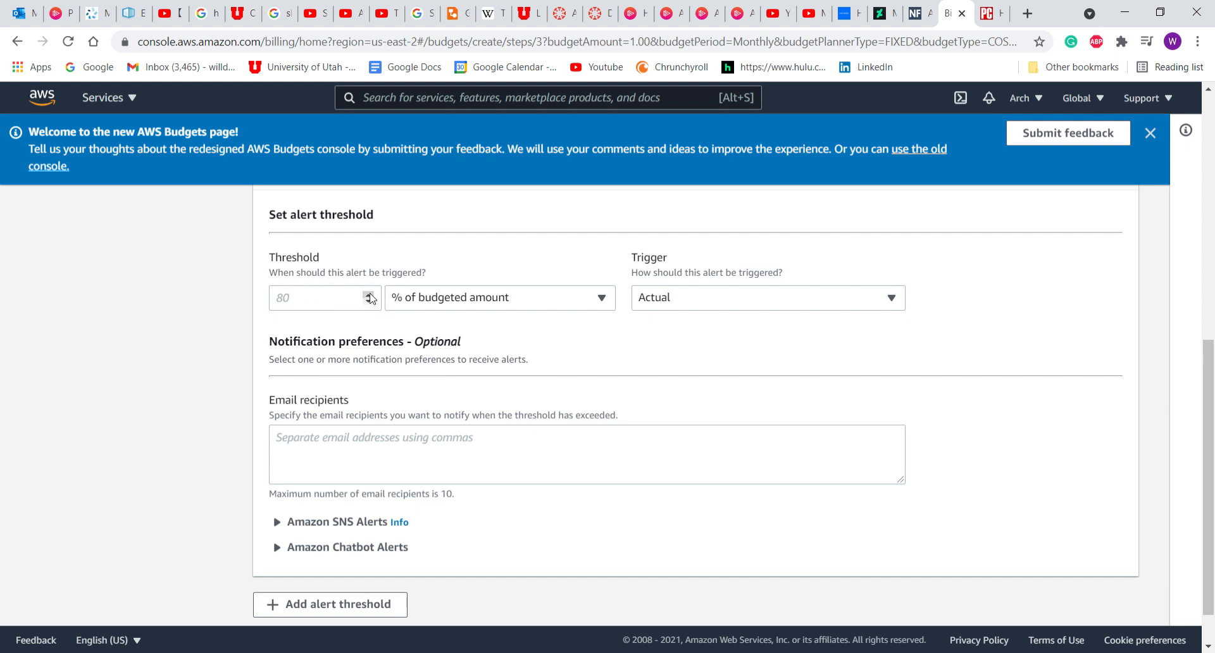
pyautogui.click(313, 298)
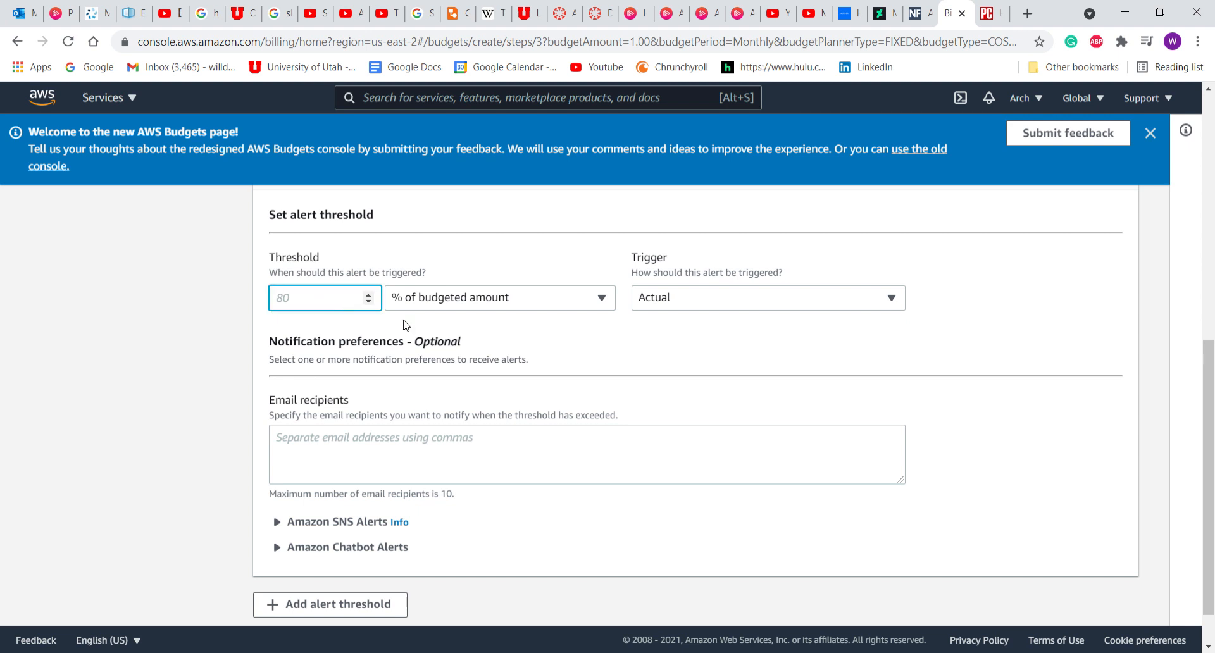
pyautogui.write('1')
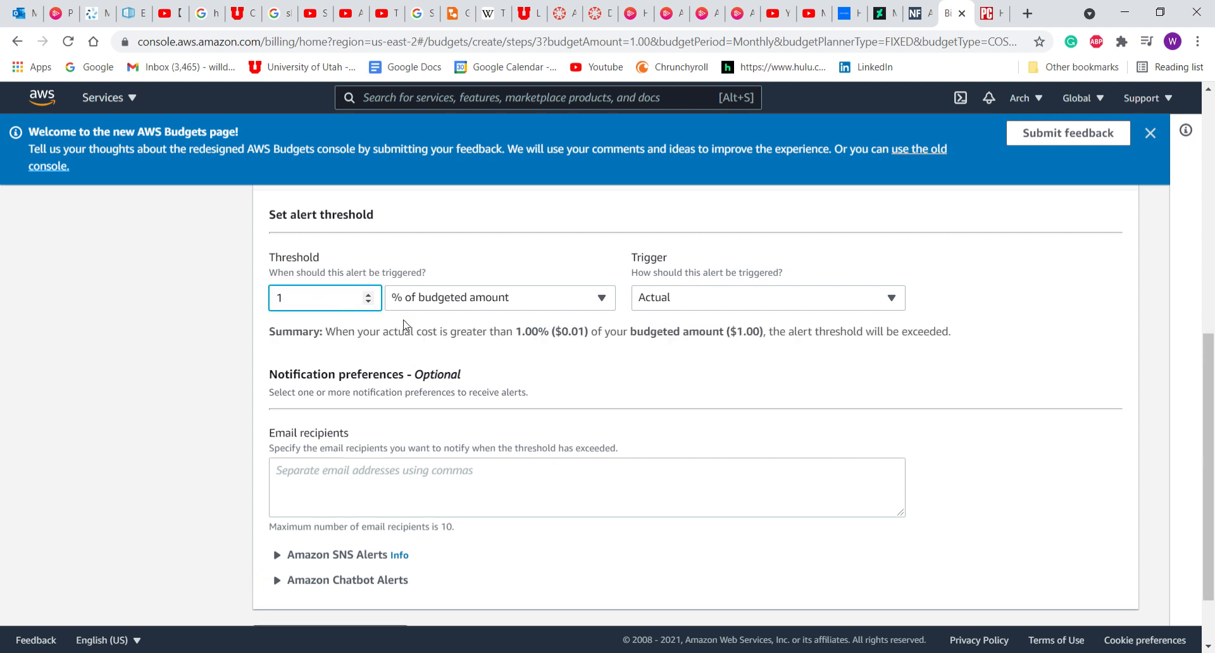
pyautogui.write('00')
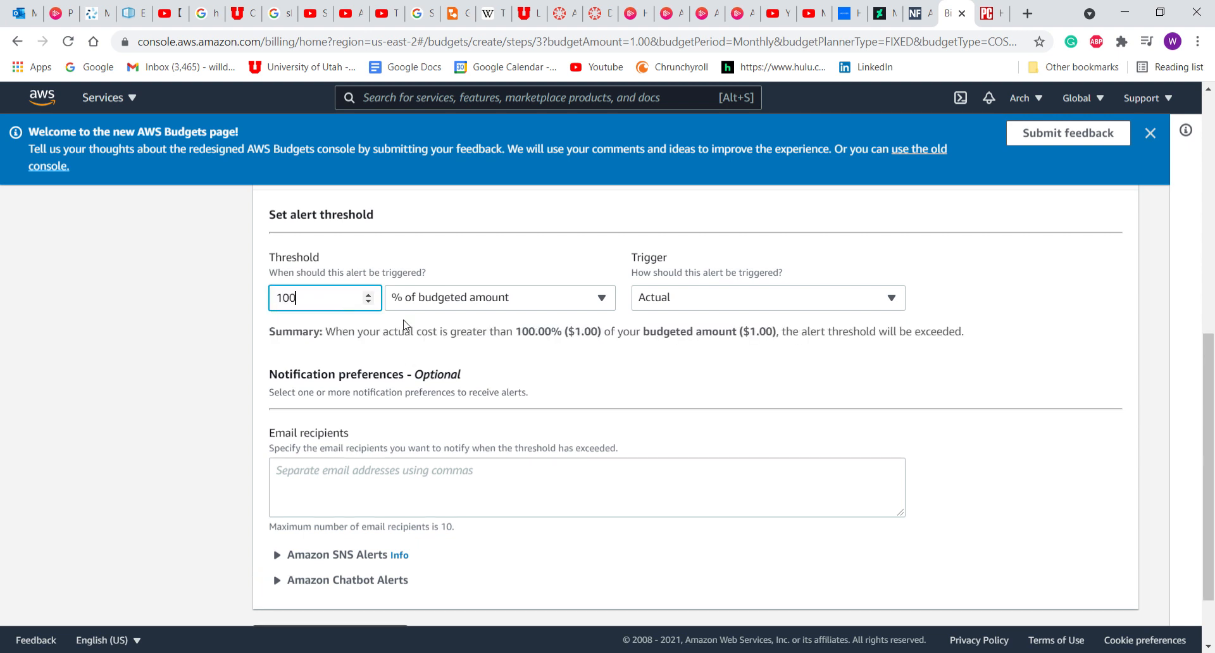
pyautogui.click(420, 297)
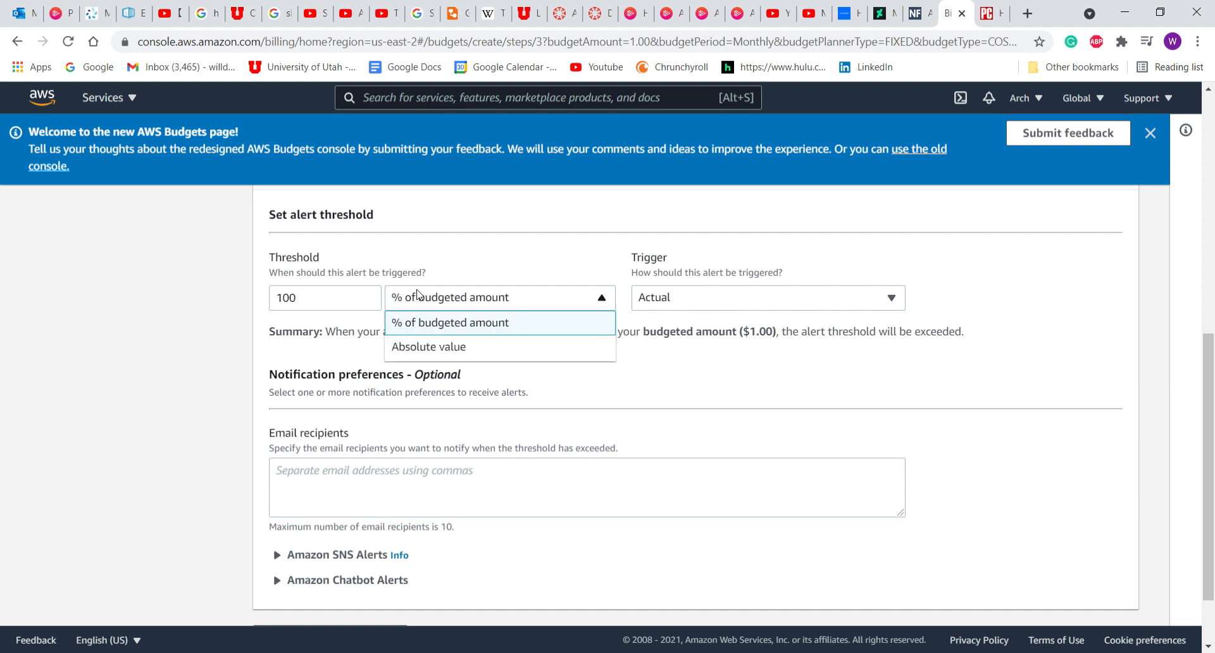
pyautogui.click(435, 323)
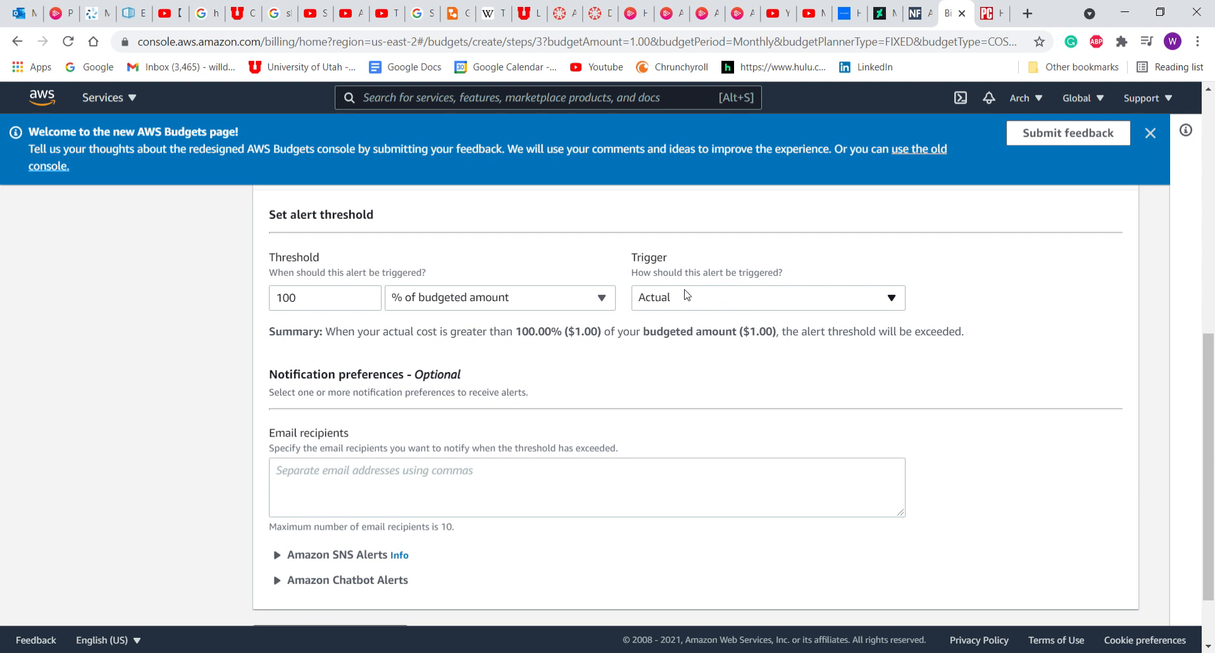
pyautogui.scroll(-2, 685, 396)
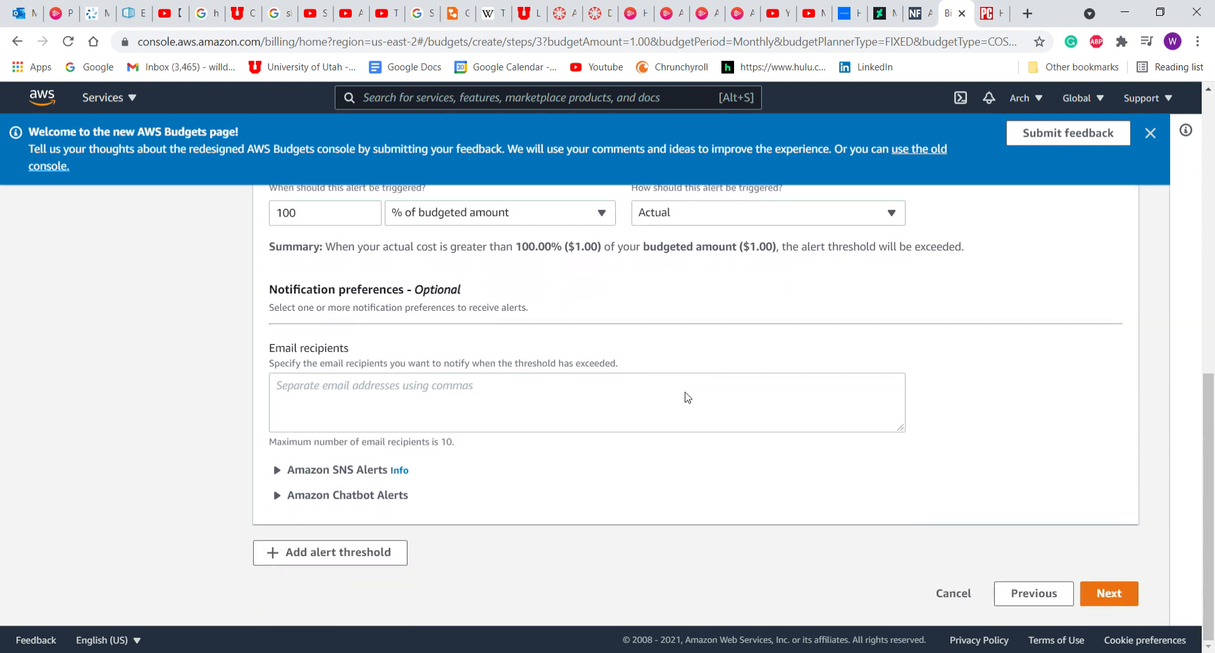
pyautogui.click(361, 375)
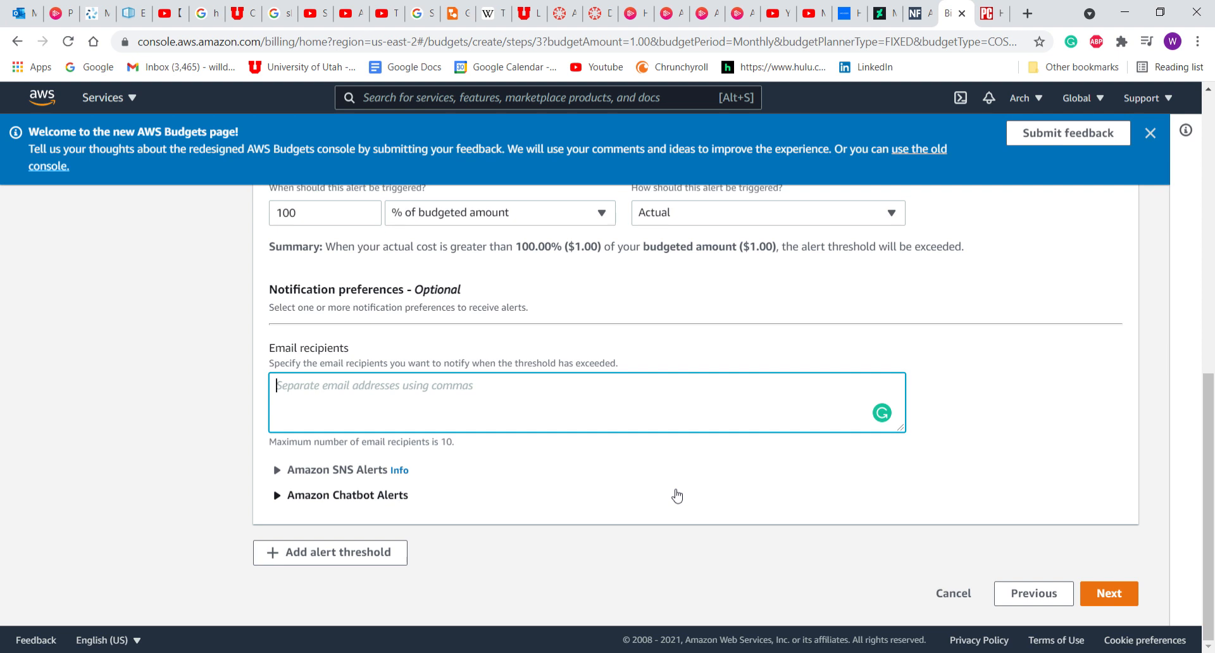
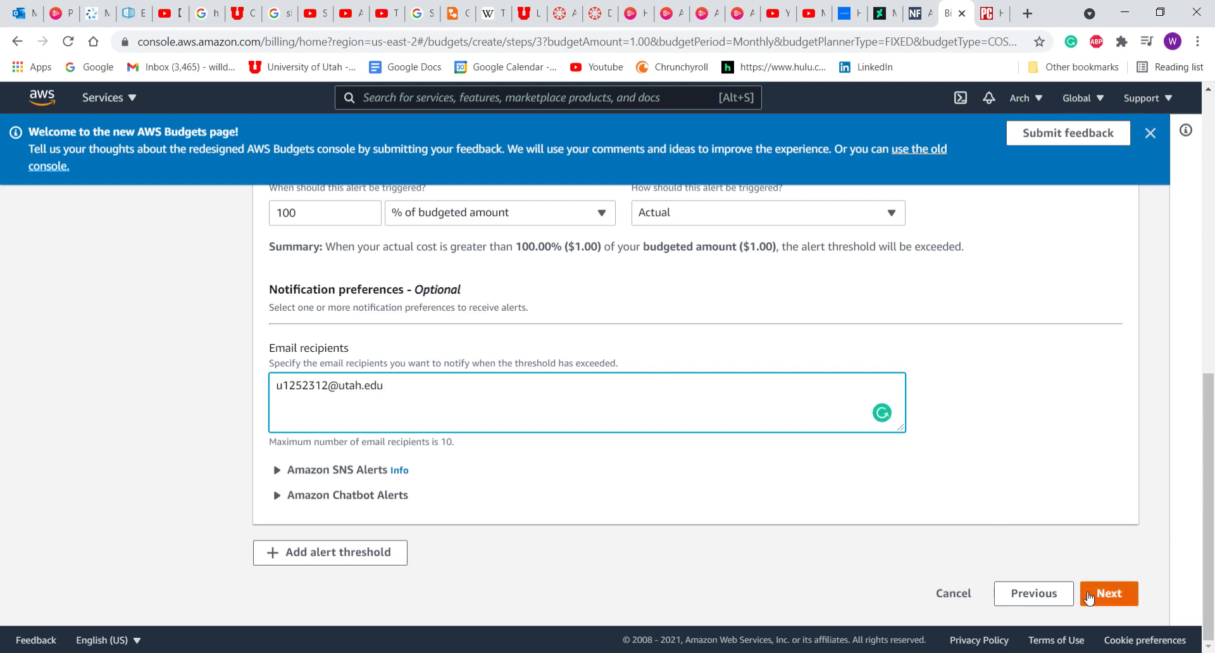
# Enter the alert's email recipient address and continue to the Attach actions step.
pyautogui.click(1107, 598)
pyautogui.scroll(-3, 700, 461)
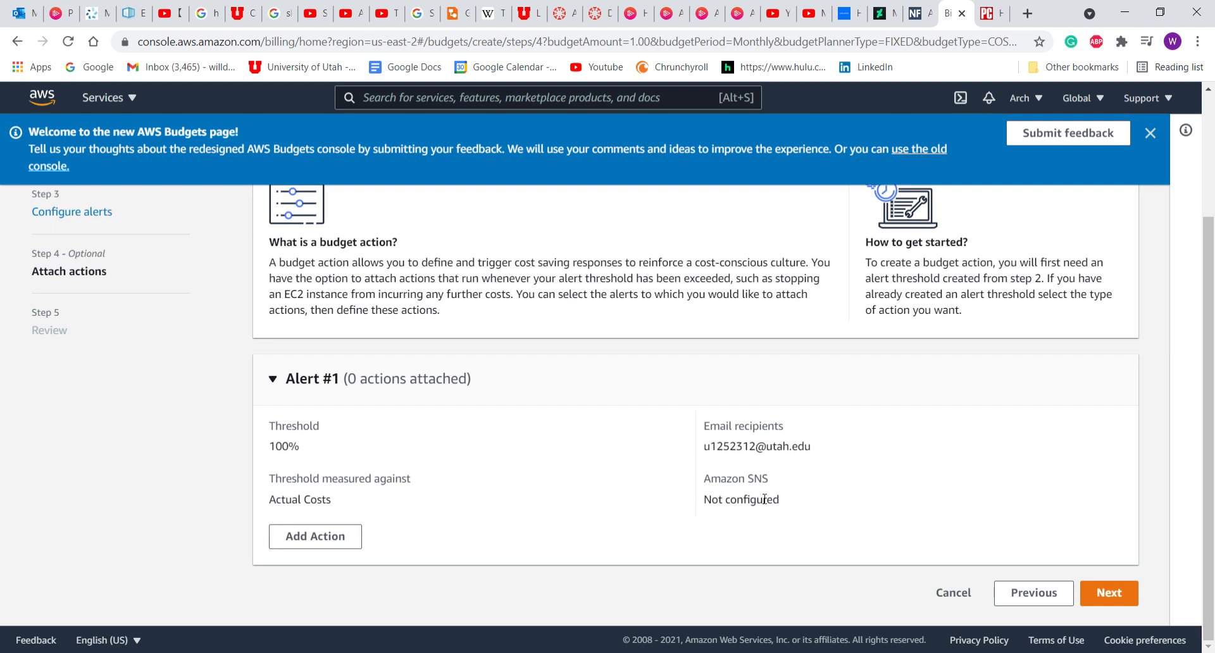
# Review the Demo Budget summary and create the budget.
pyautogui.click(1107, 596)
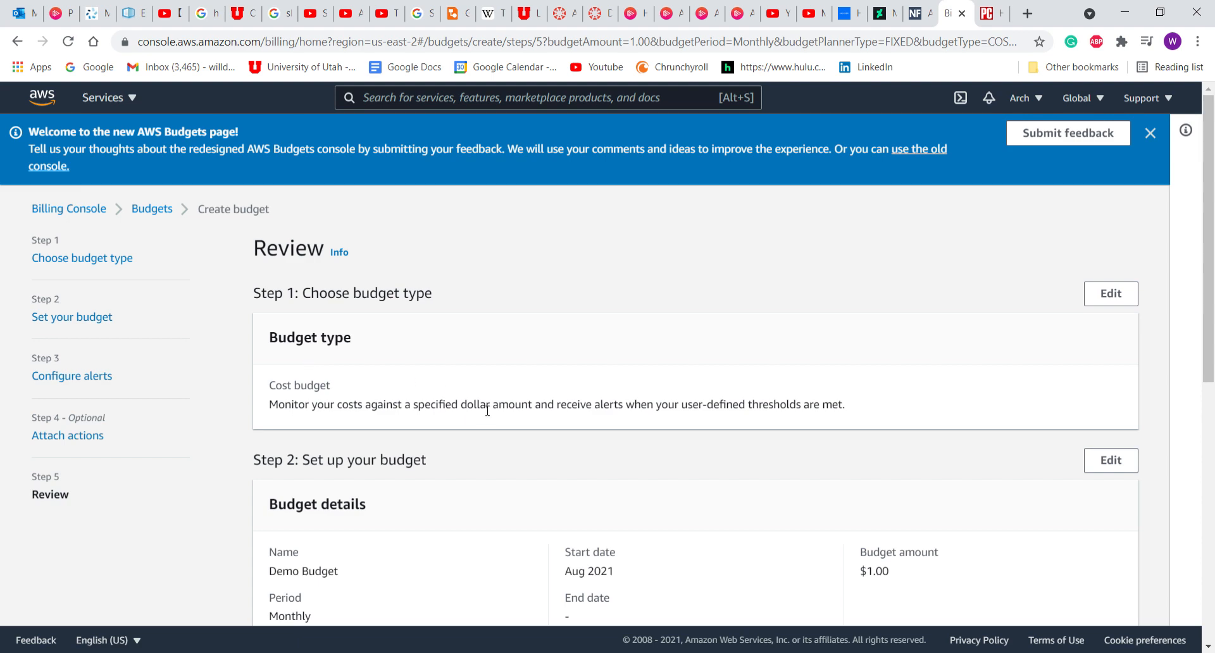
pyautogui.scroll(-3, 487, 410)
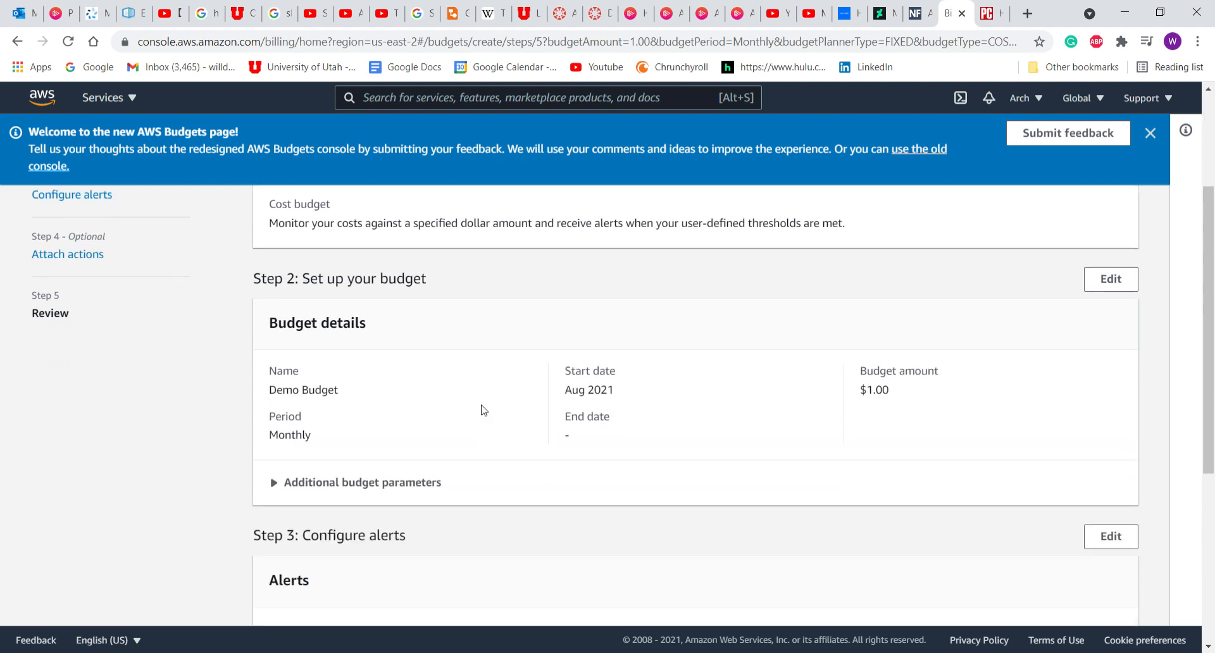
pyautogui.scroll(-5, 484, 410)
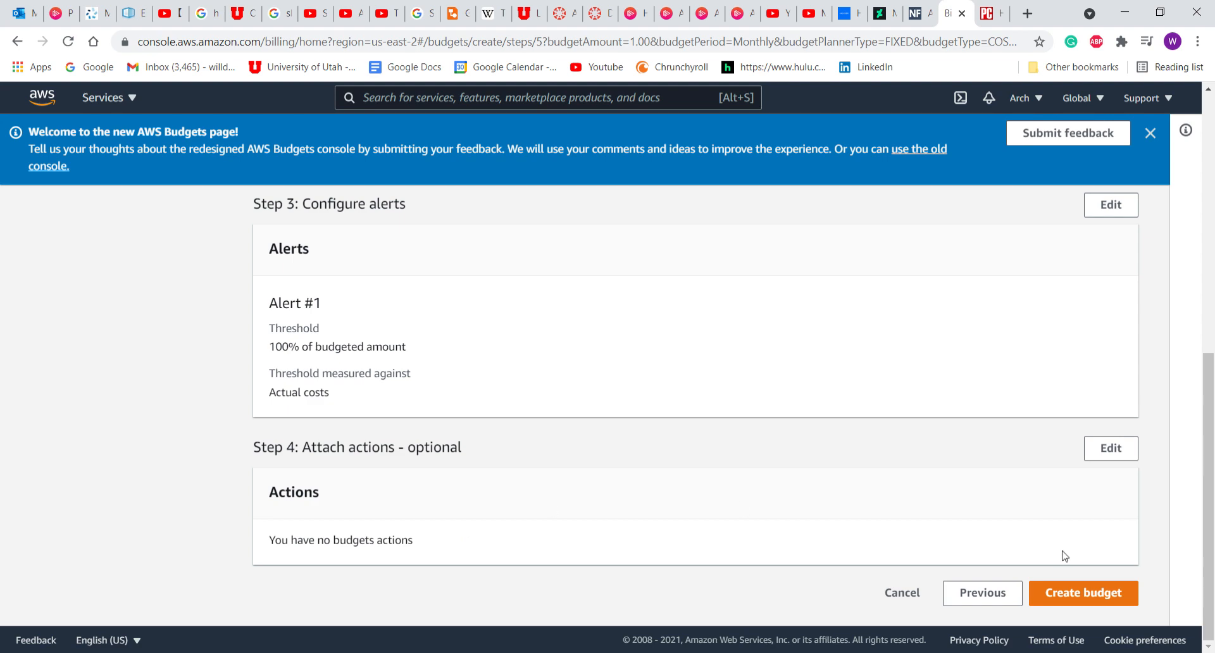
pyautogui.click(1086, 600)
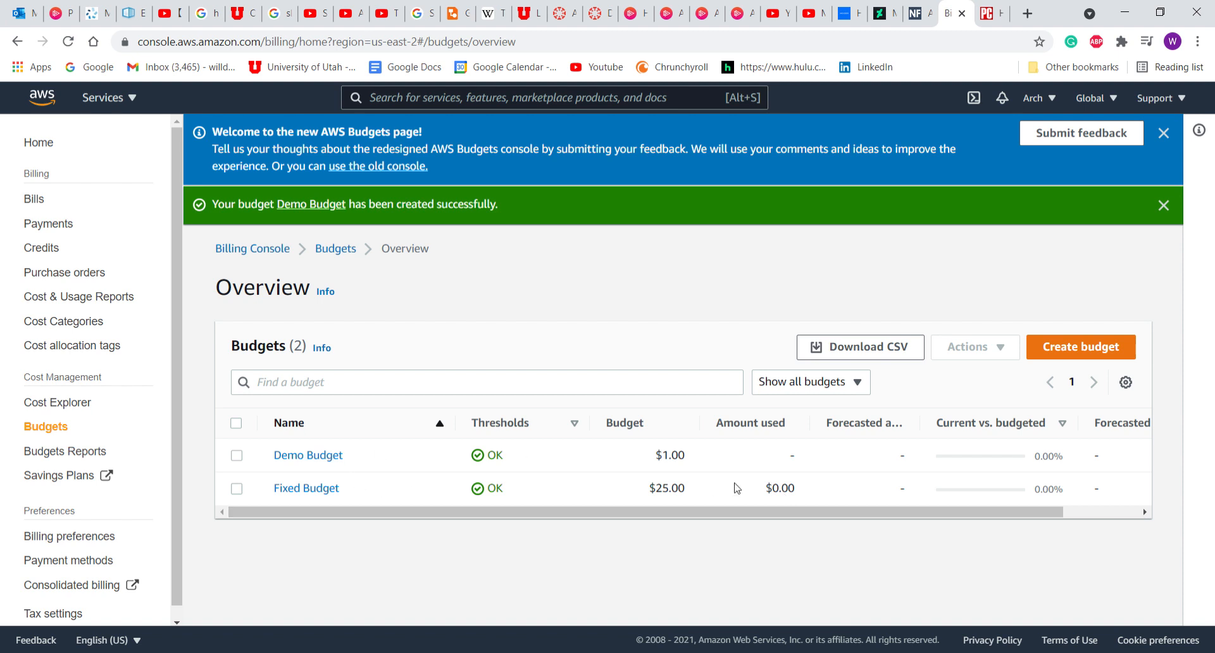
# Open Demo Budget and look through its details and budget history.
pyautogui.click(330, 457)
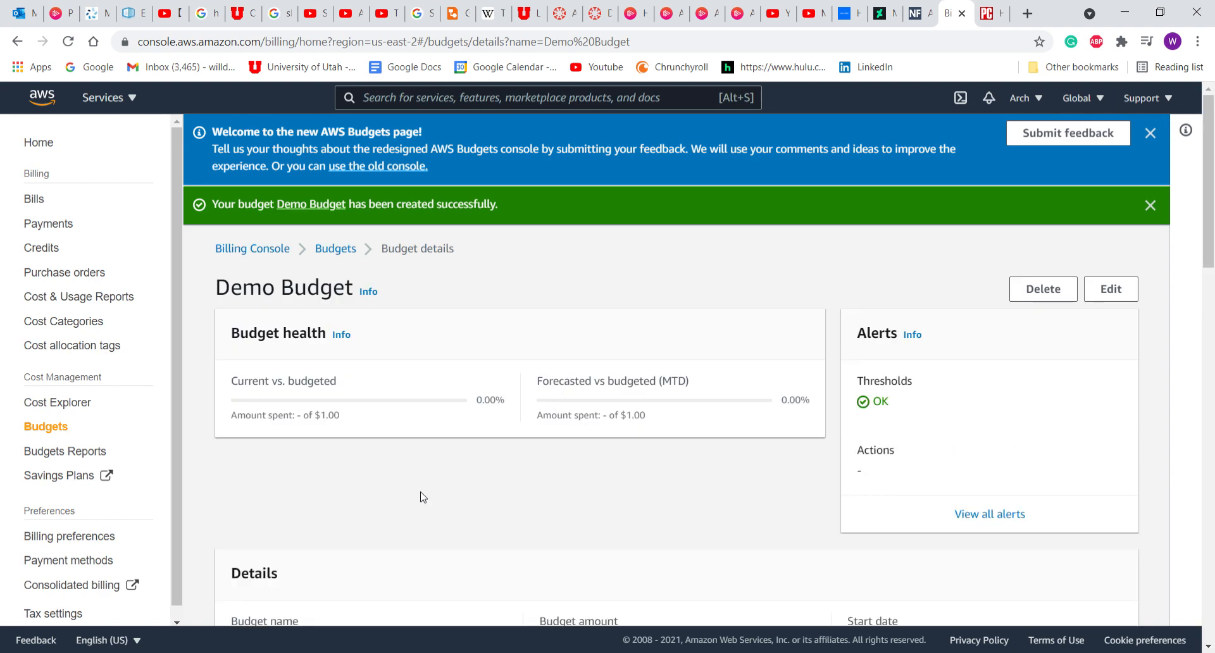
pyautogui.scroll(-3, 422, 497)
pyautogui.scroll(2, 695, 507)
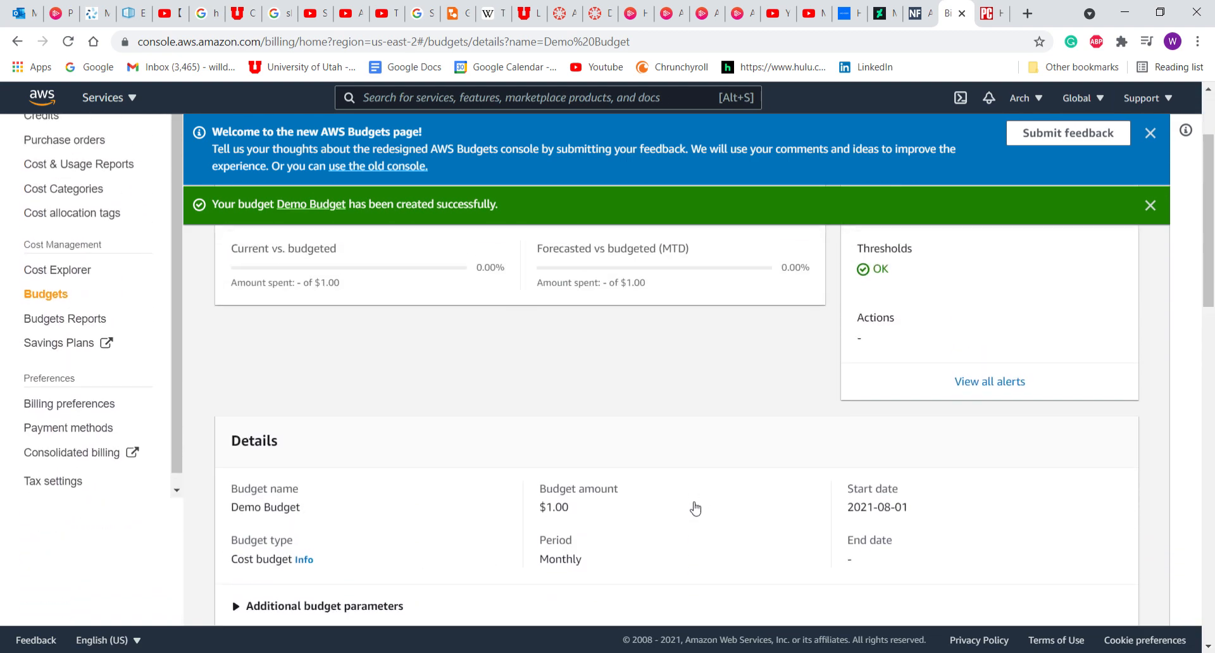
pyautogui.scroll(-1, 630, 406)
pyautogui.scroll(-3, 630, 406)
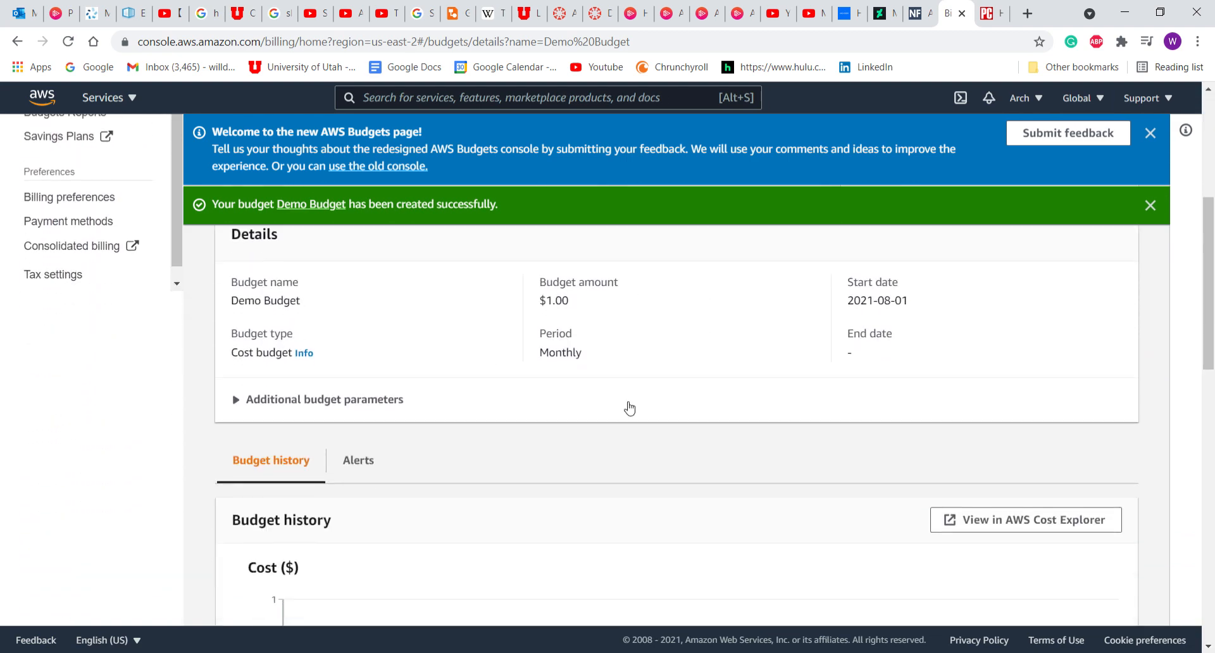
pyautogui.scroll(-4, 559, 320)
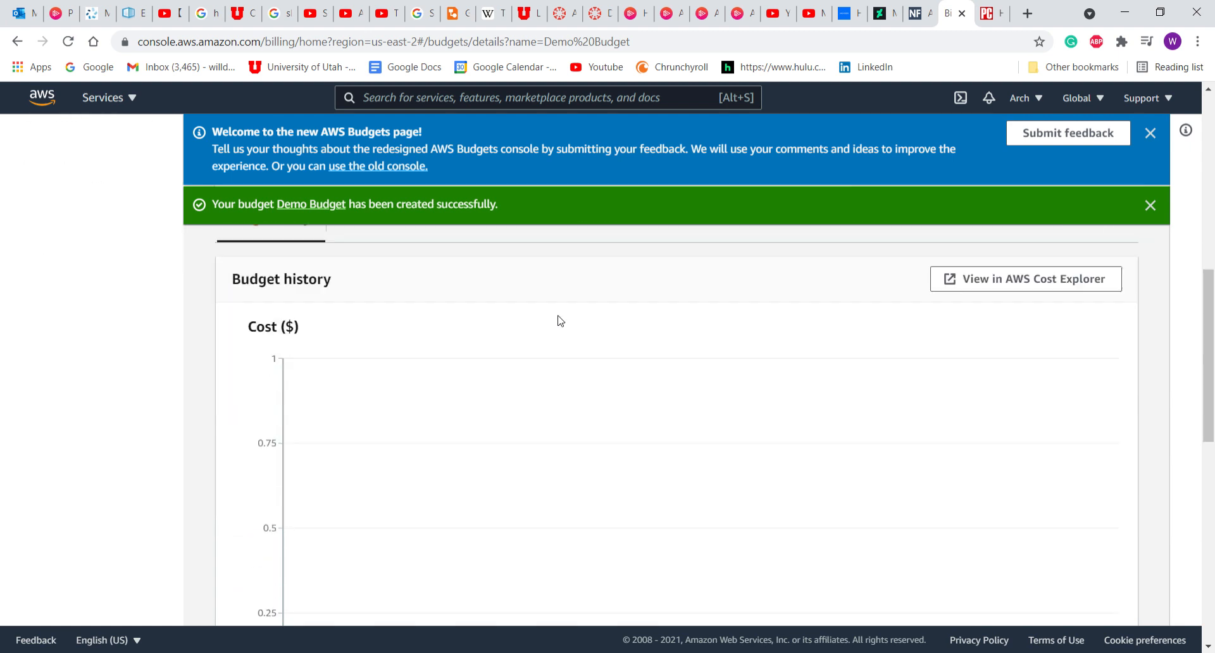
pyautogui.scroll(6, 559, 320)
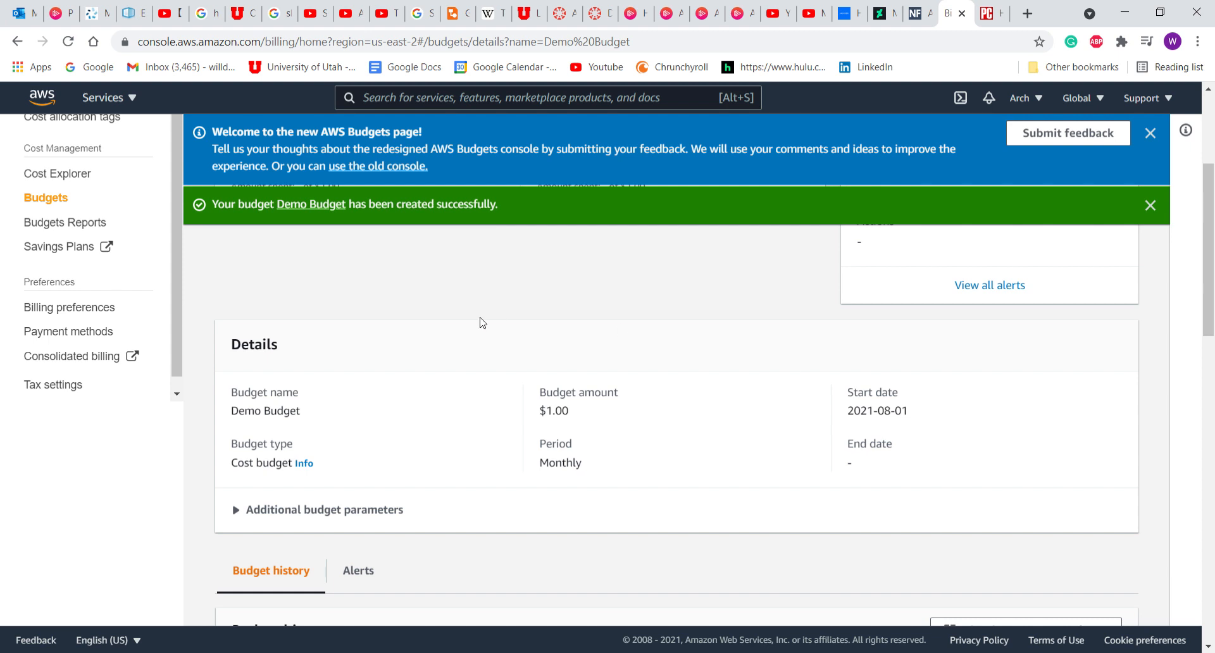
pyautogui.scroll(3, 483, 323)
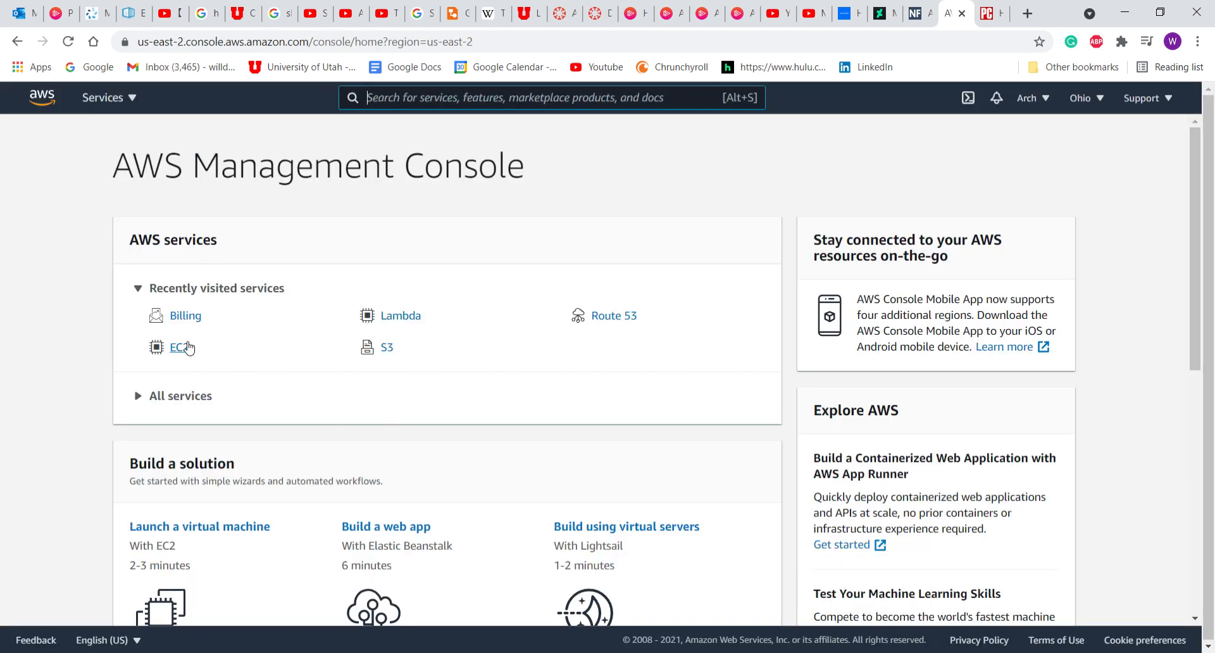
# Open DemoInstance's summary from the running EC2 instances to check t2.micro, Ubuntu and MyPair2.
pyautogui.click(178, 347)
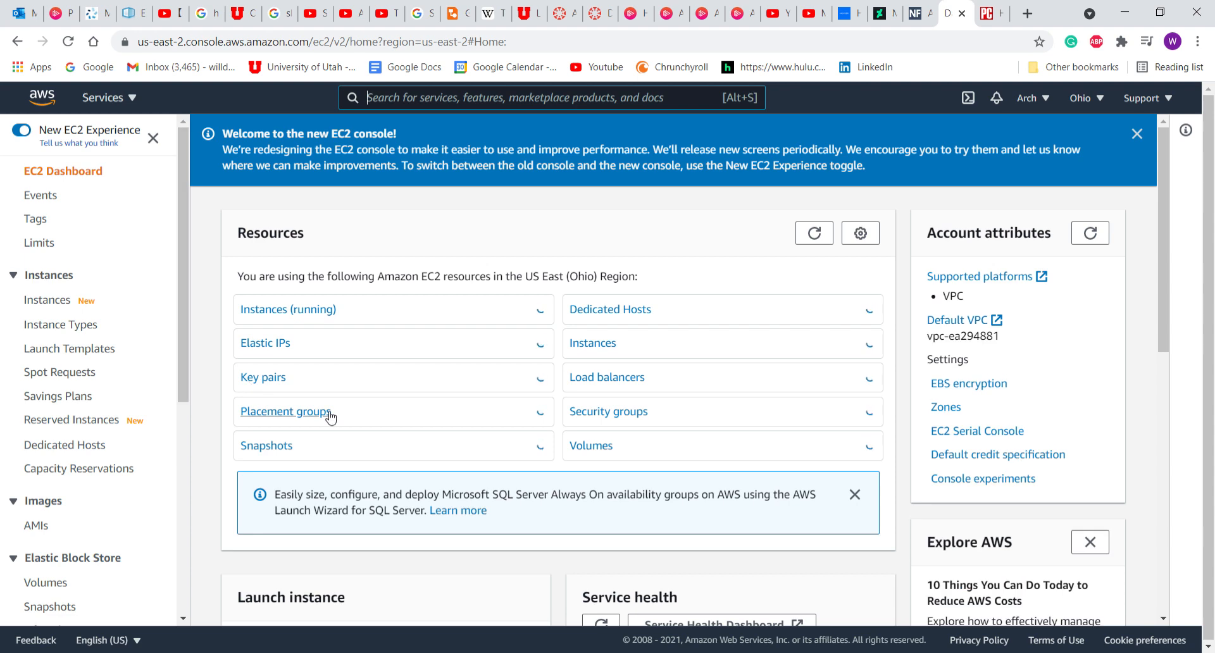
pyautogui.click(289, 310)
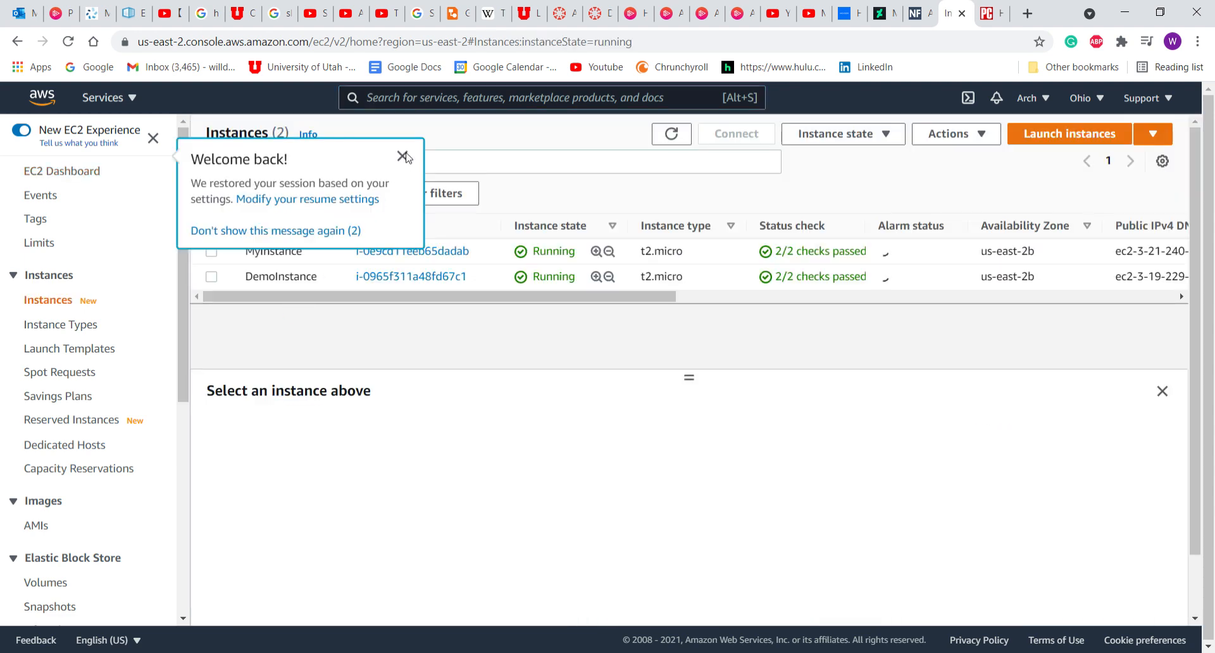
pyautogui.click(402, 157)
pyautogui.click(408, 276)
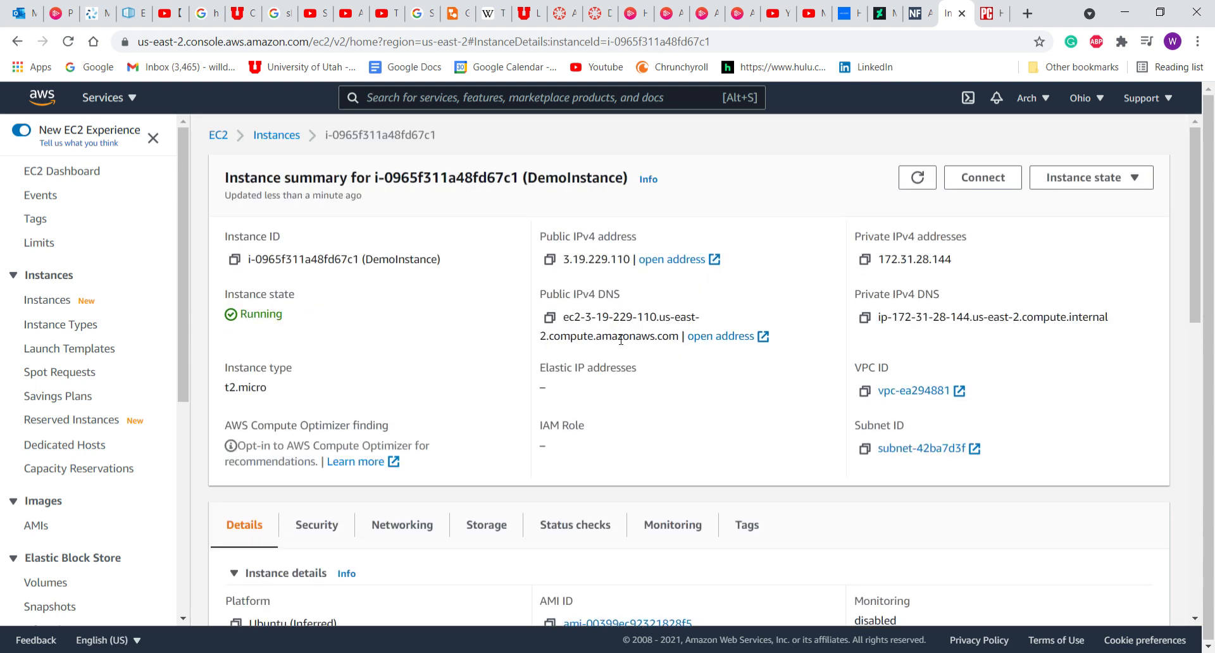
pyautogui.scroll(-5, 621, 340)
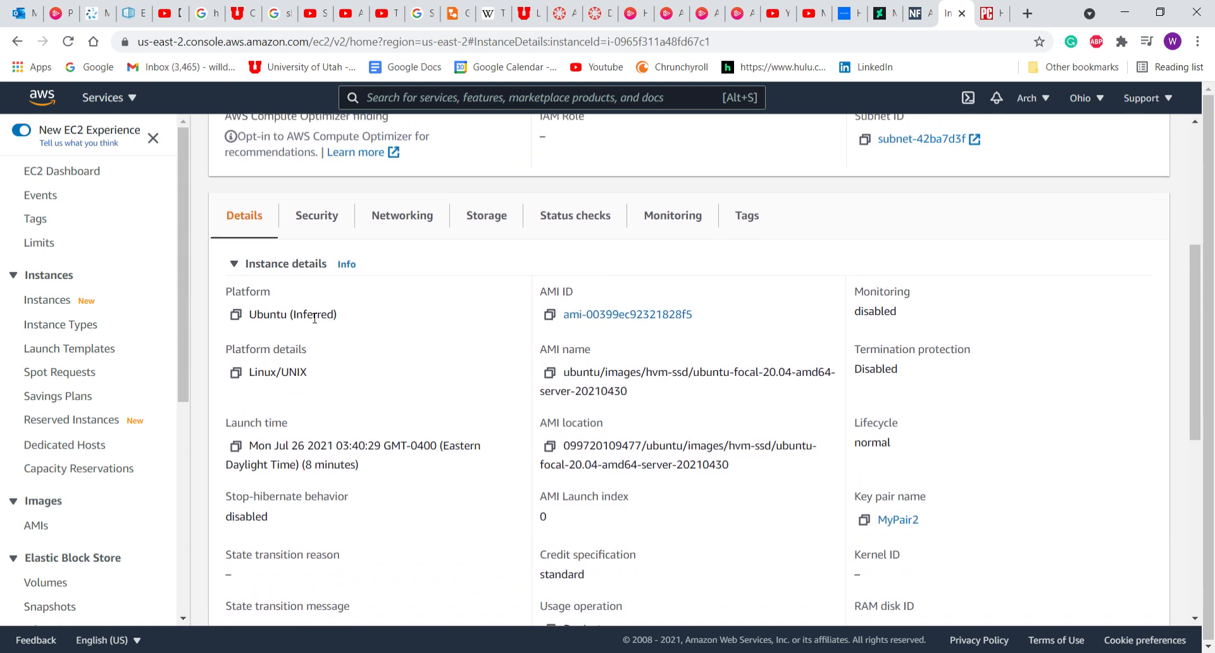
pyautogui.scroll(-3, 676, 443)
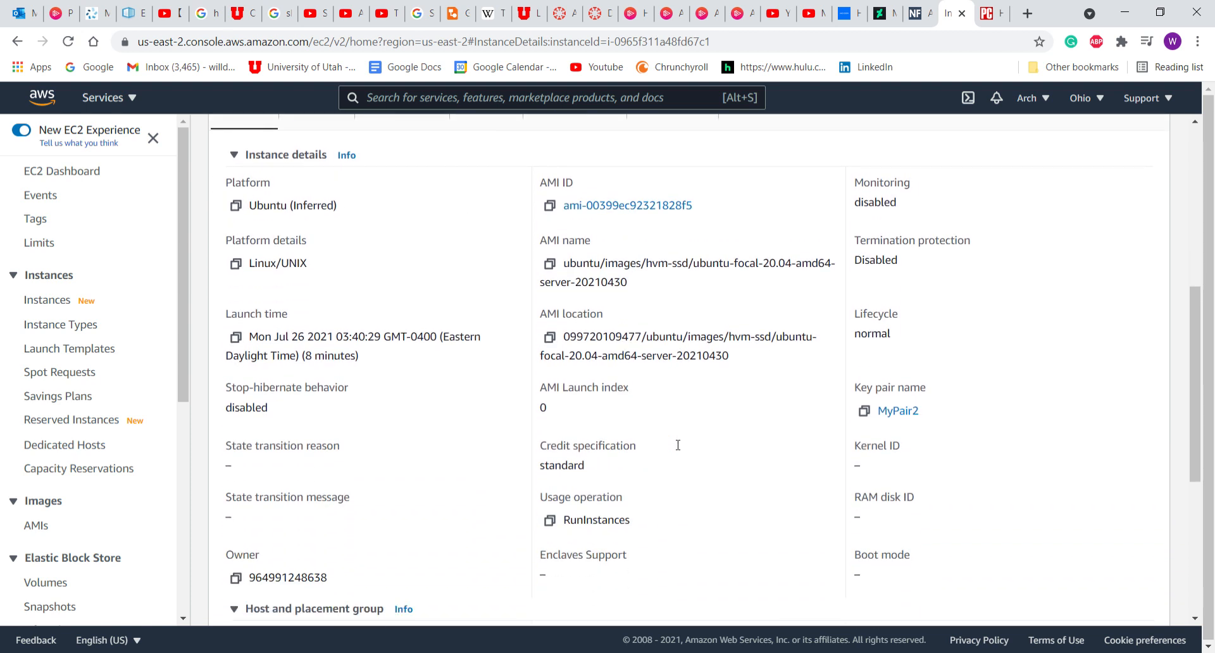